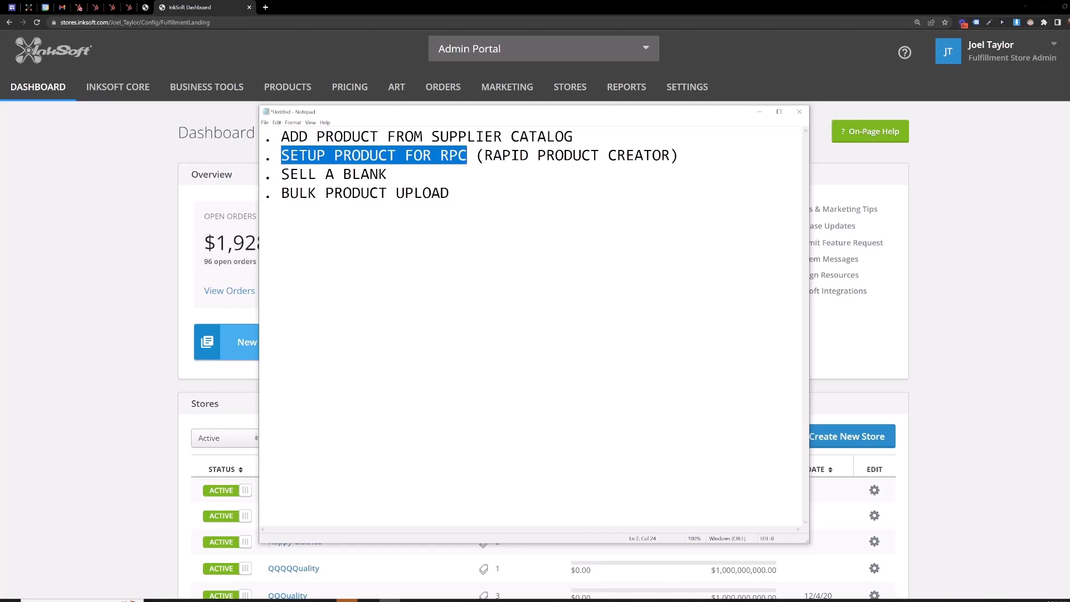
drag(493, 156, 449, 156)
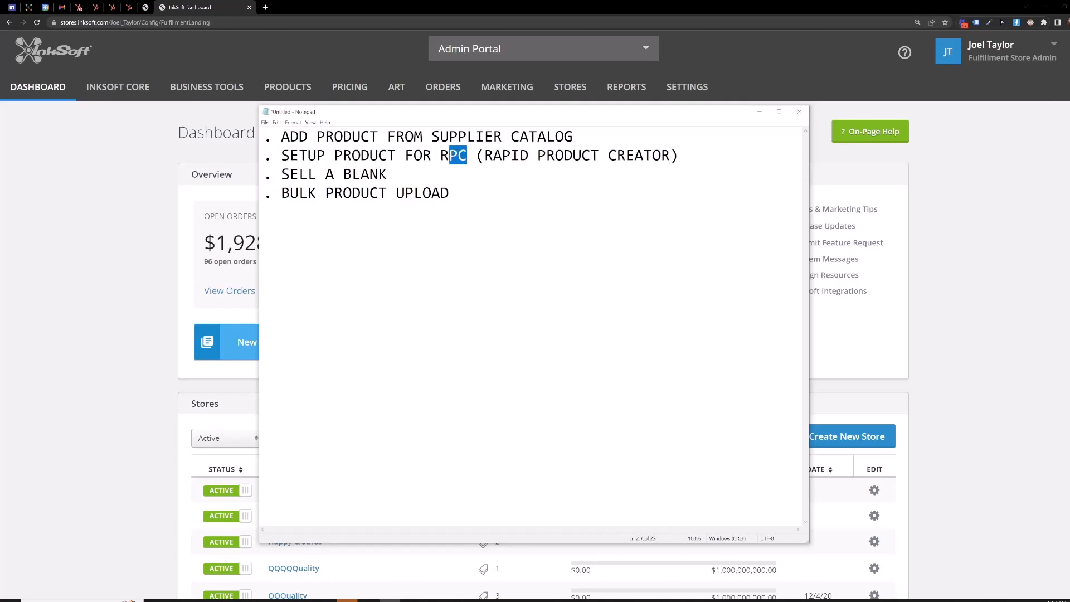
drag(289, 175, 379, 175)
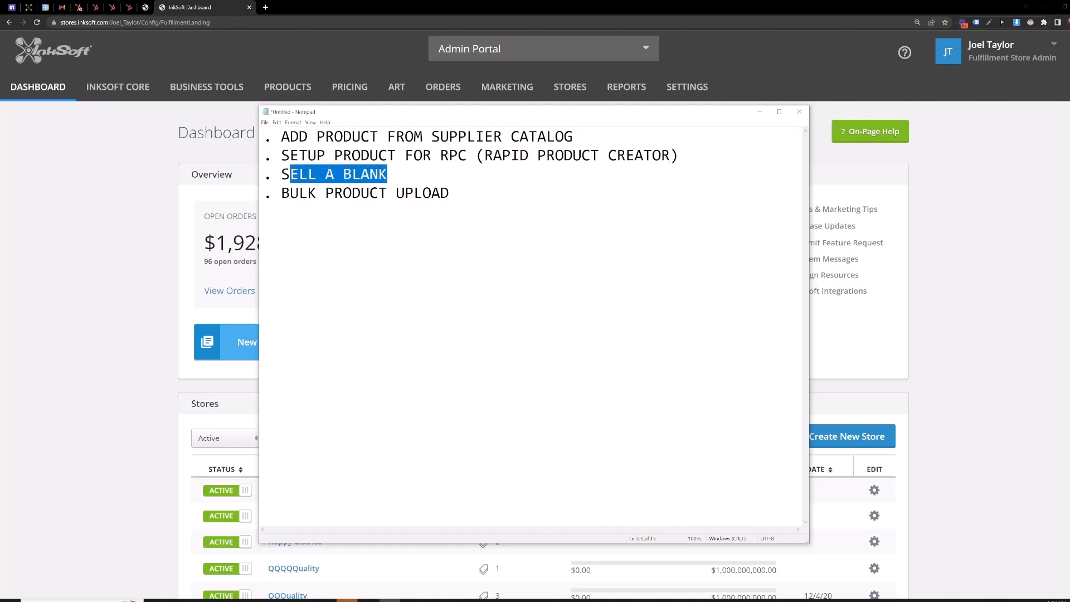
drag(281, 194, 450, 193)
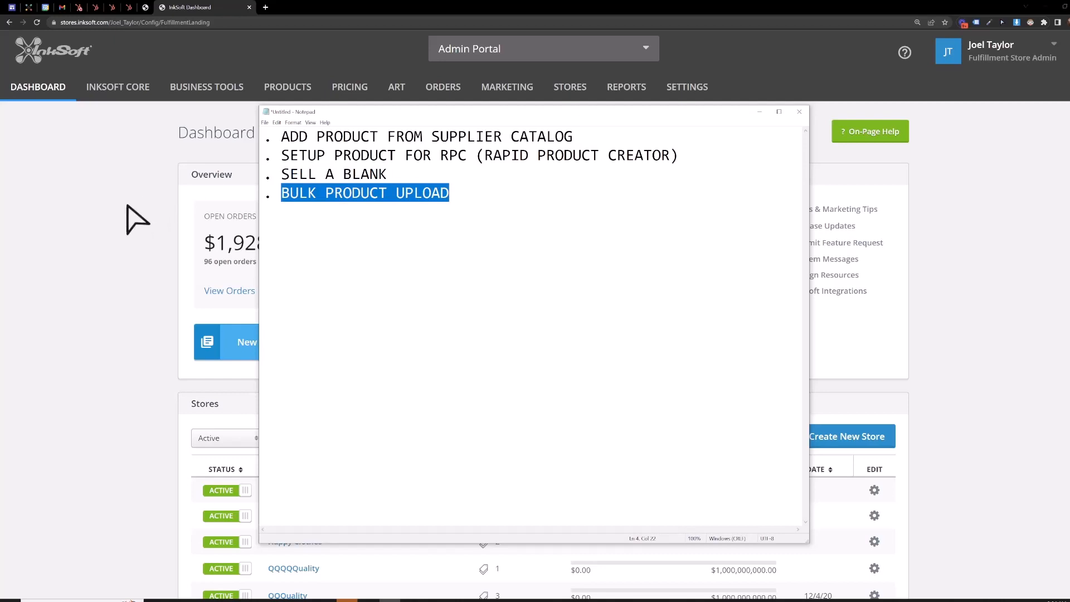
Switch from Notepad to the InkSoft admin portal and open the page for adding products from a supplier catalog in a new tab
click(137, 219)
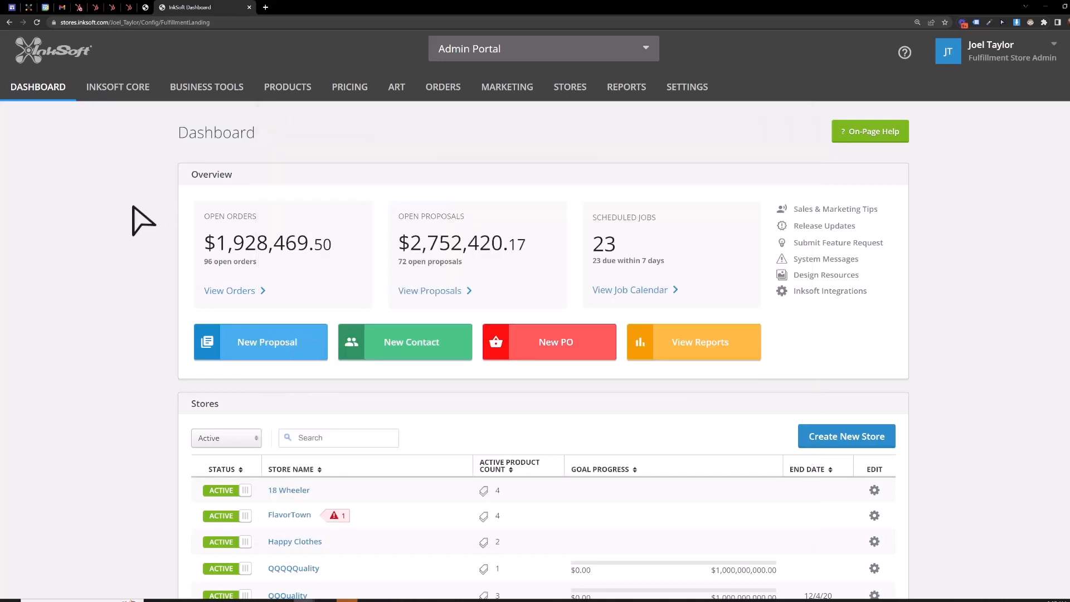
mouse_move(275, 101)
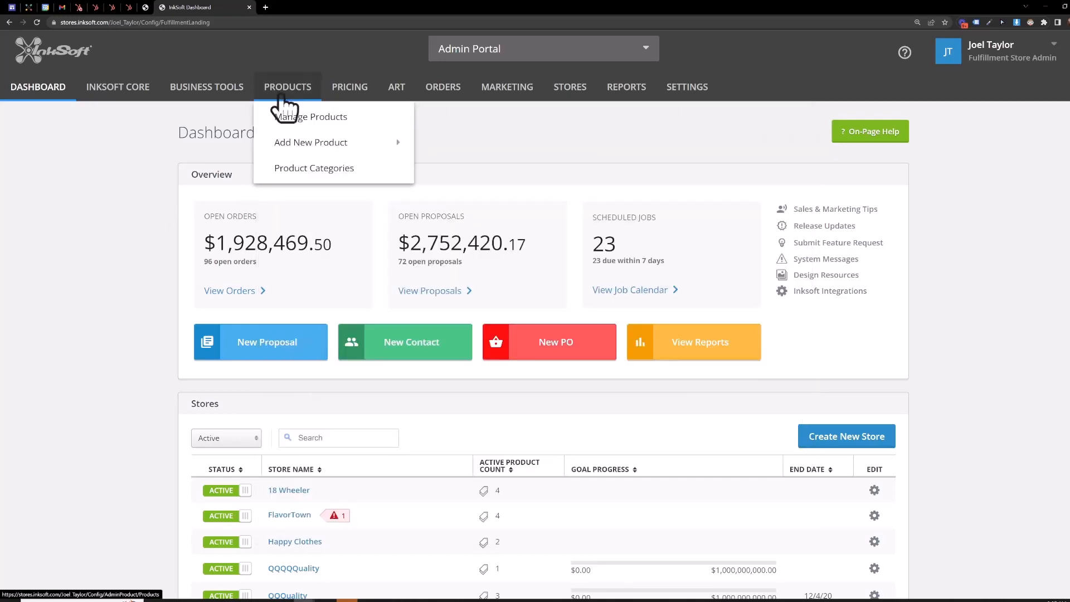
mouse_move(292, 144)
right_click(462, 143)
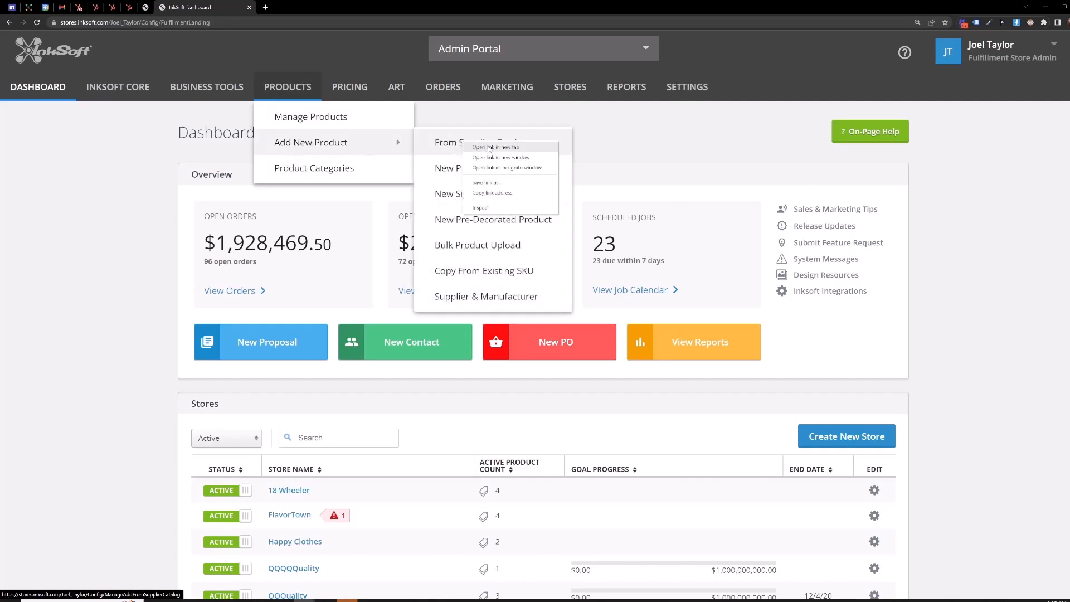
click(485, 146)
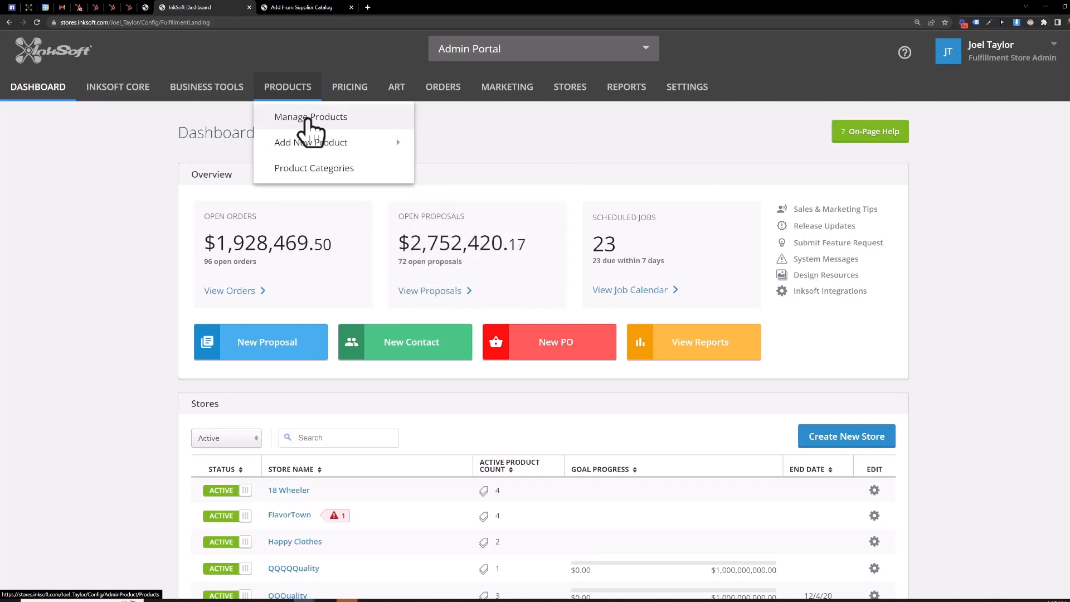
click(301, 7)
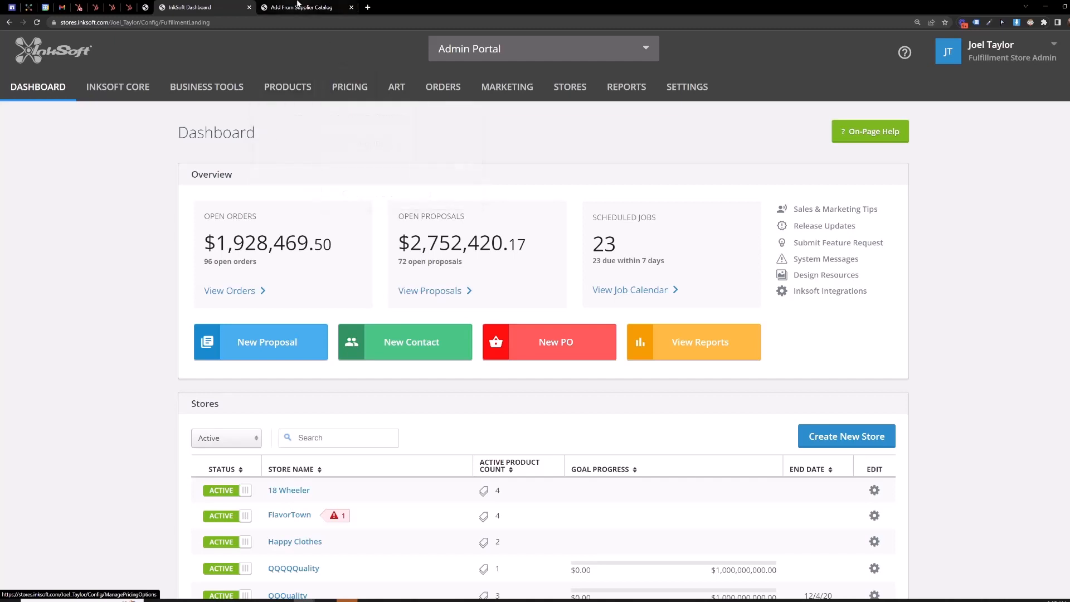
Choose the Sanmar supplier catalog and search it by SKU for 5000
click(279, 230)
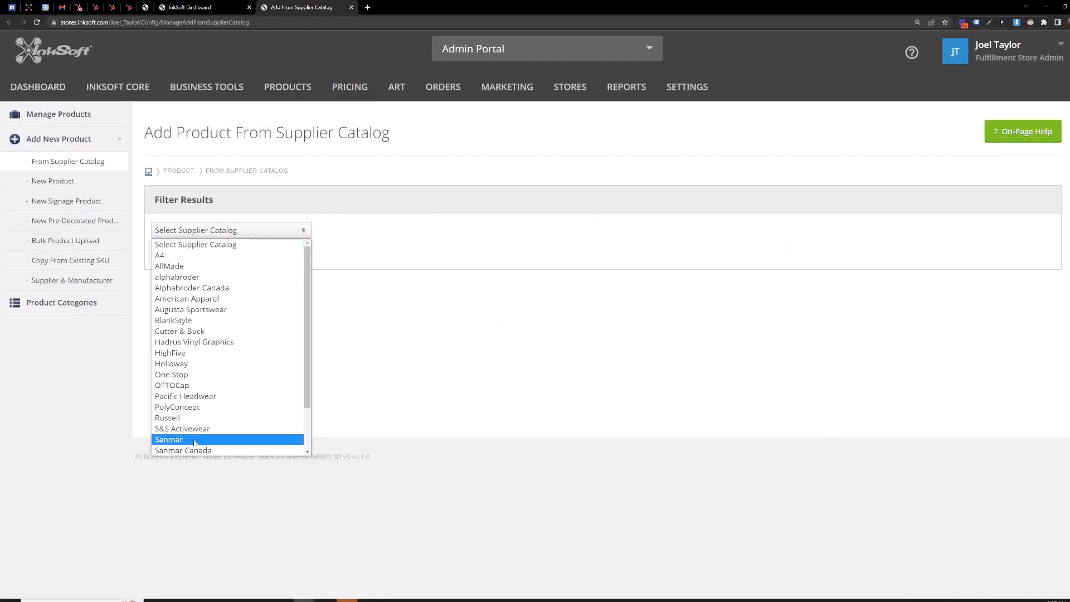
click(223, 440)
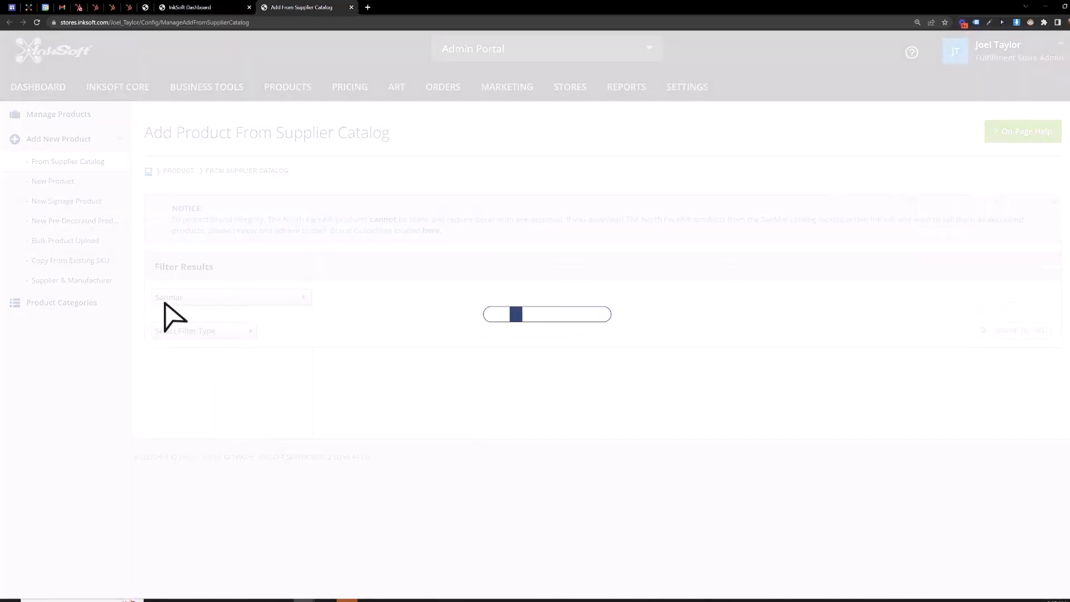
click(207, 331)
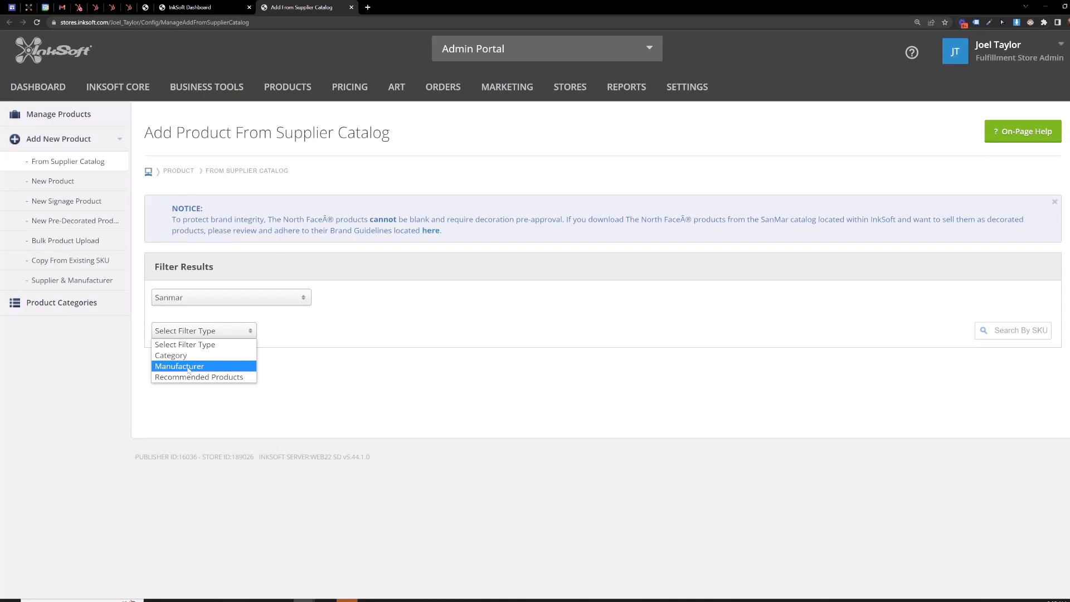
click(445, 375)
click(1018, 331)
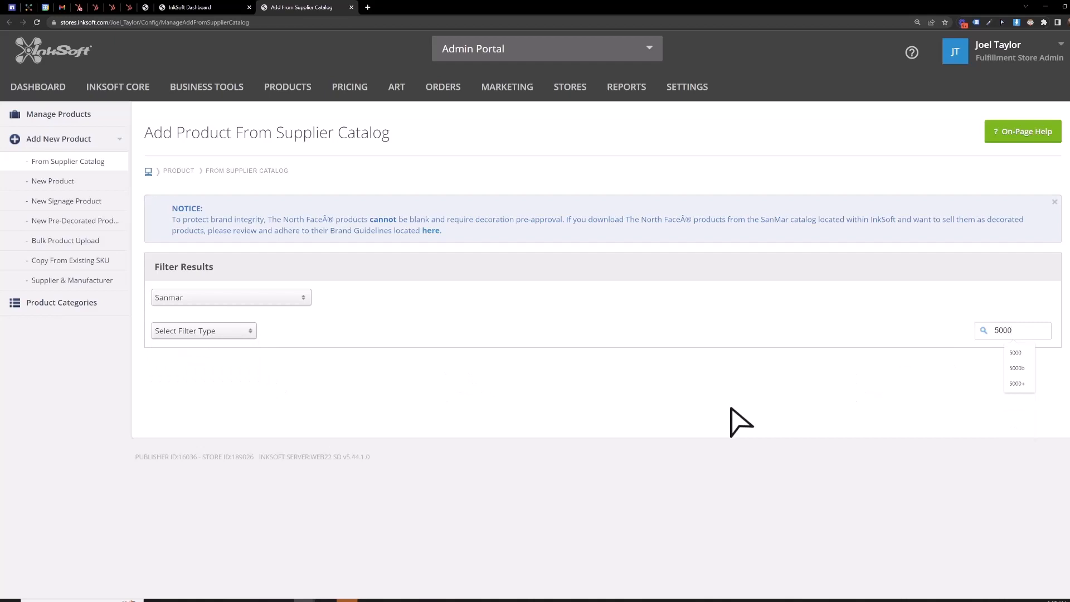
key(Return)
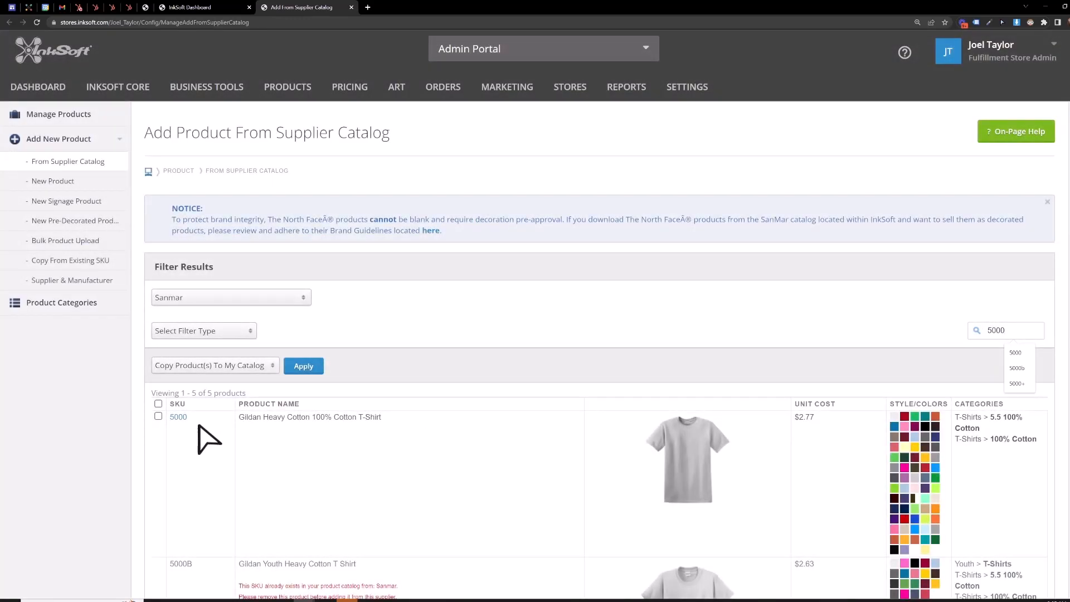
Select the Gildan Heavy Cotton 100% Cotton T-Shirt, SKU 5000, among the supplier's products
drag(198, 419, 155, 423)
click(197, 449)
click(159, 417)
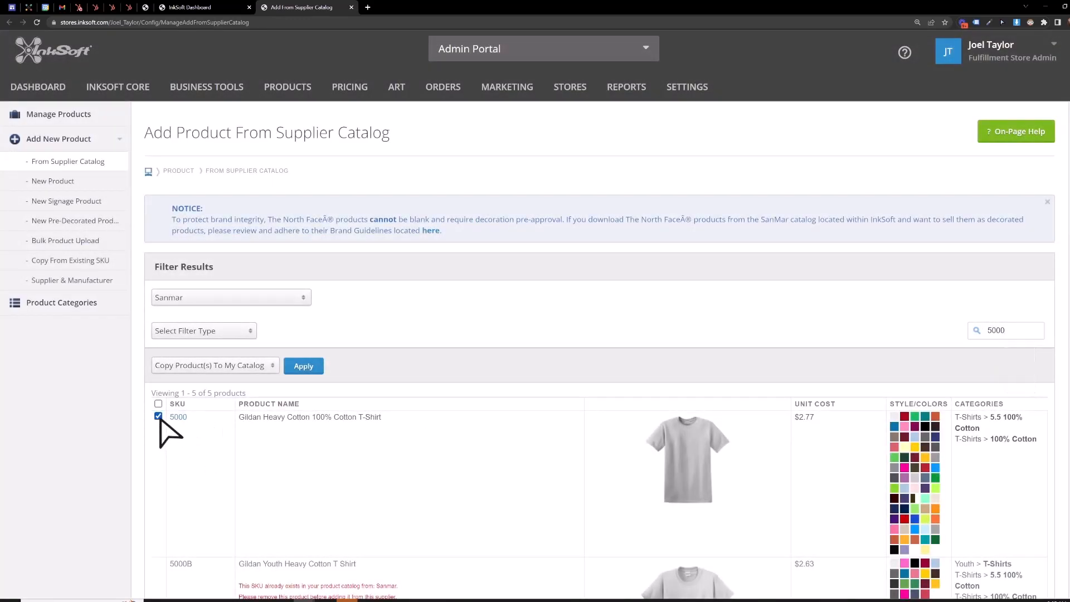
Add the B5000 Port Authority All-Purpose Tote and the DT5000 shirt to the selection for copying
scroll(240, 487, down, 3)
scroll(275, 456, down, 2)
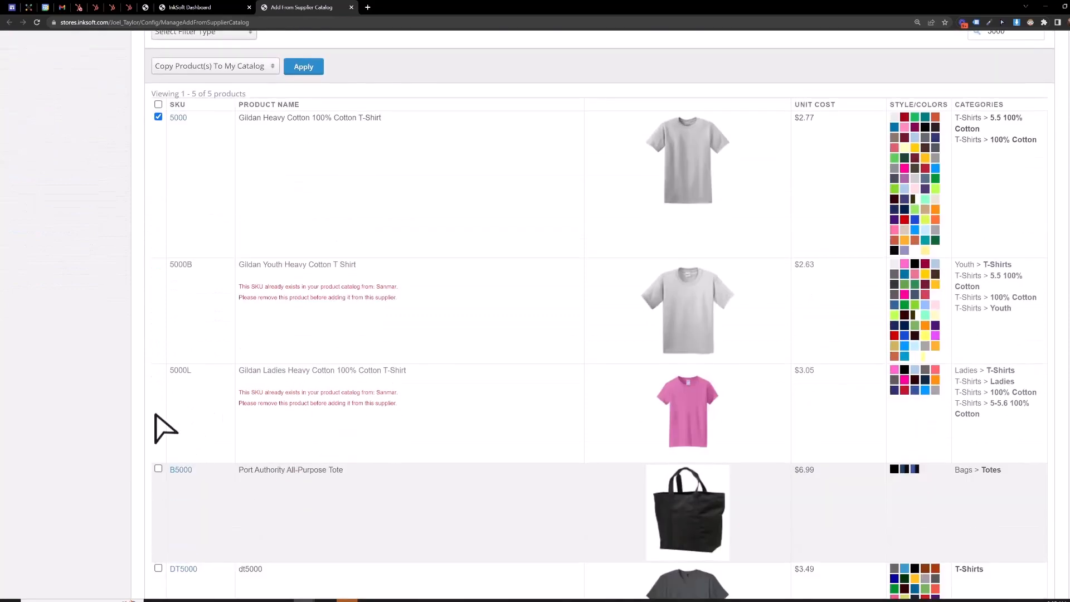
click(159, 468)
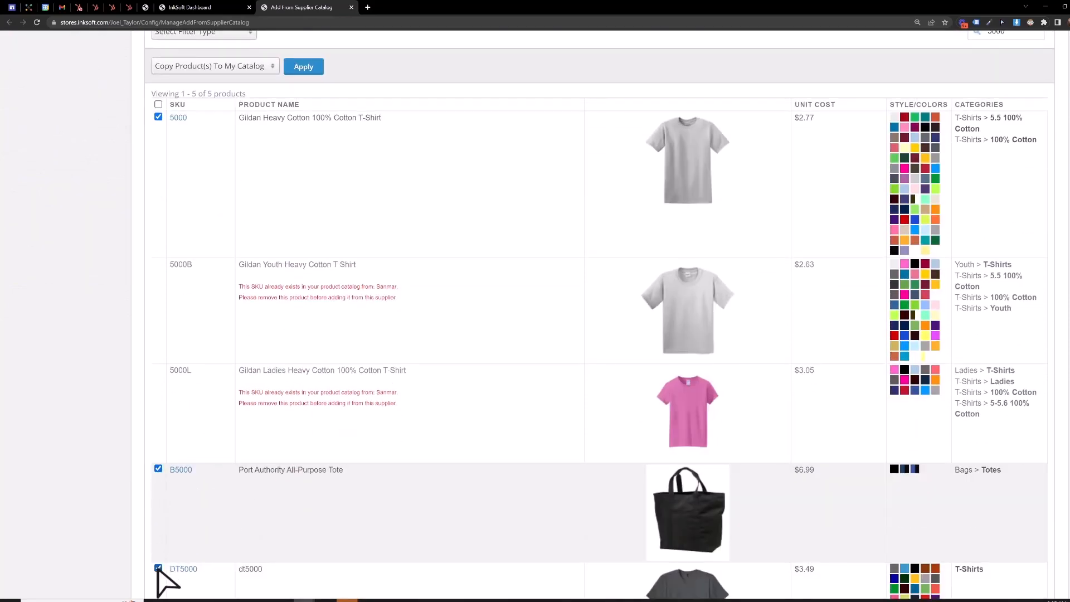
scroll(245, 552, up, 5)
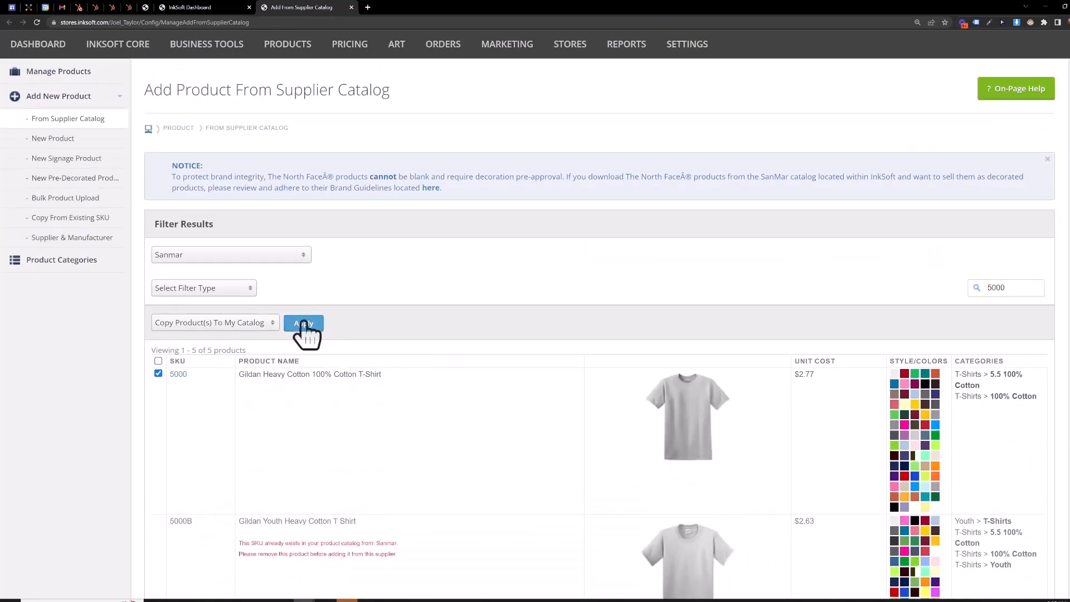
click(253, 324)
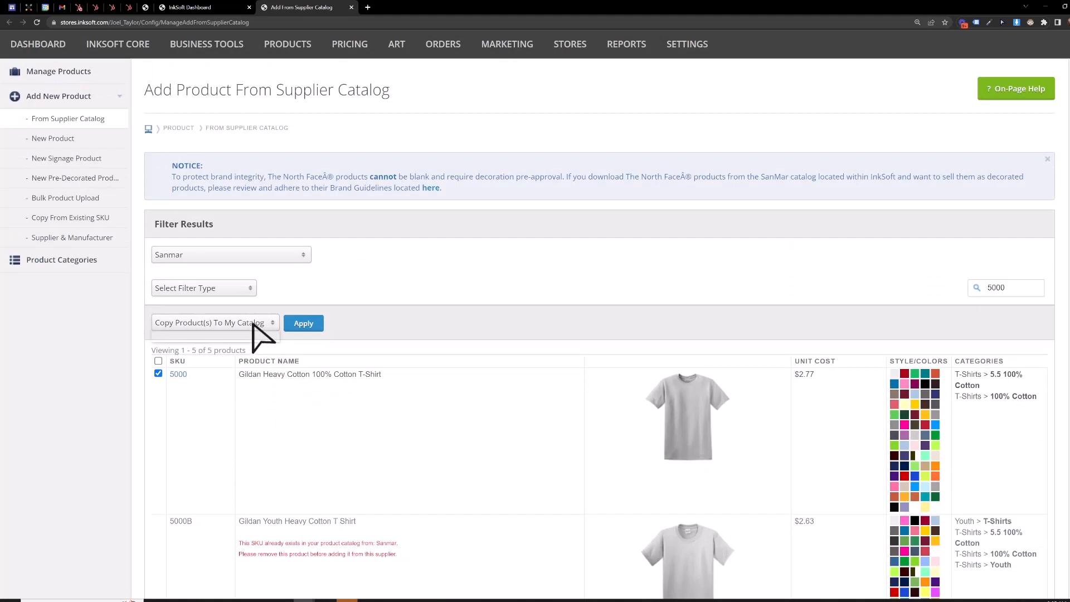
Reduce the selection to SKU 5000 only and copy that product to the catalog
scroll(310, 423, down, 5)
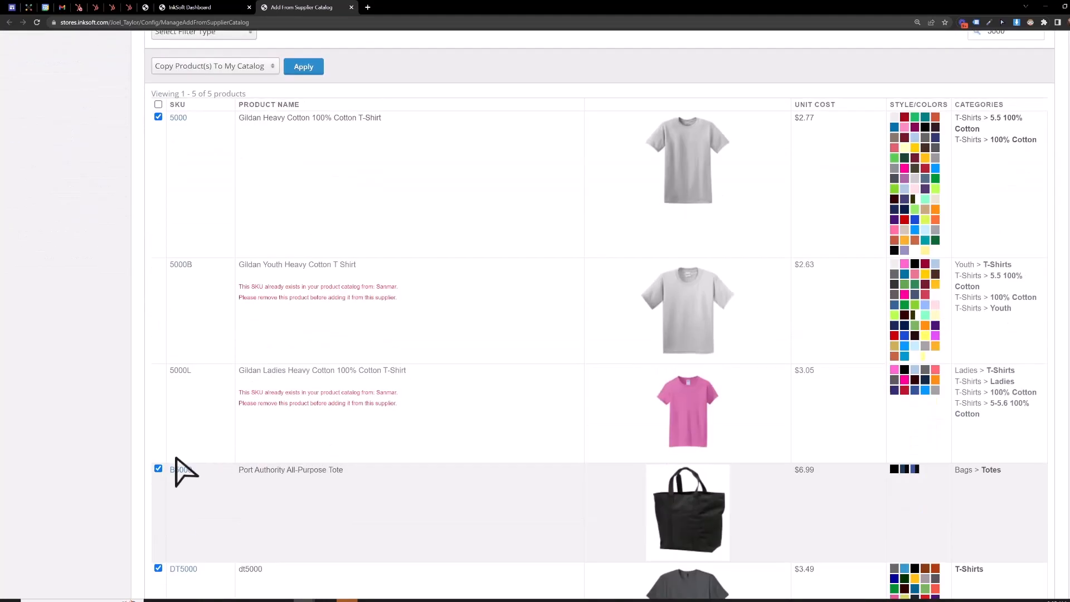
scroll(240, 552, up, 5)
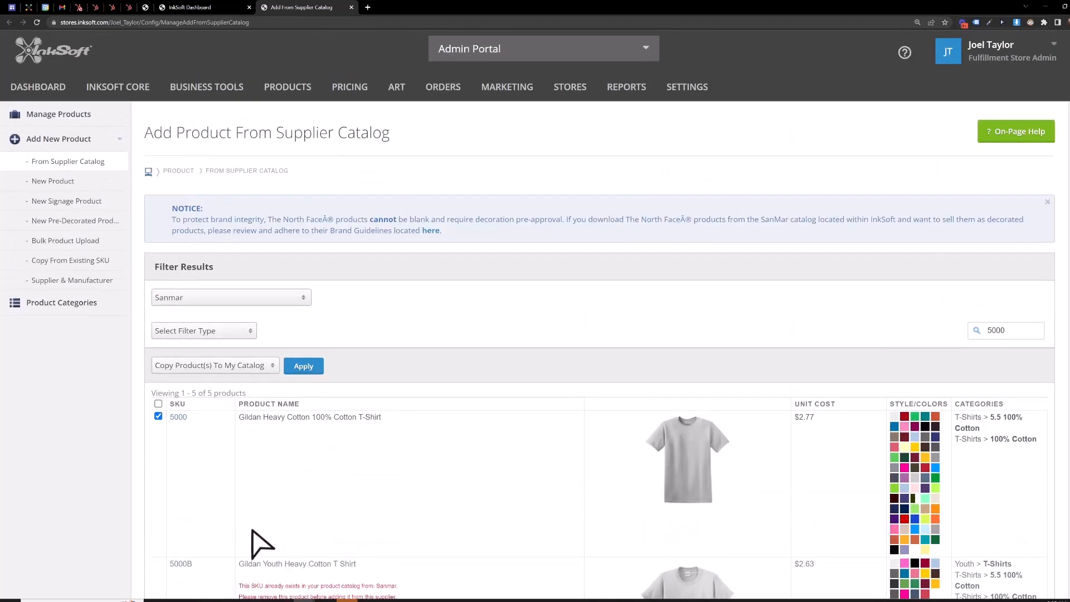
click(306, 368)
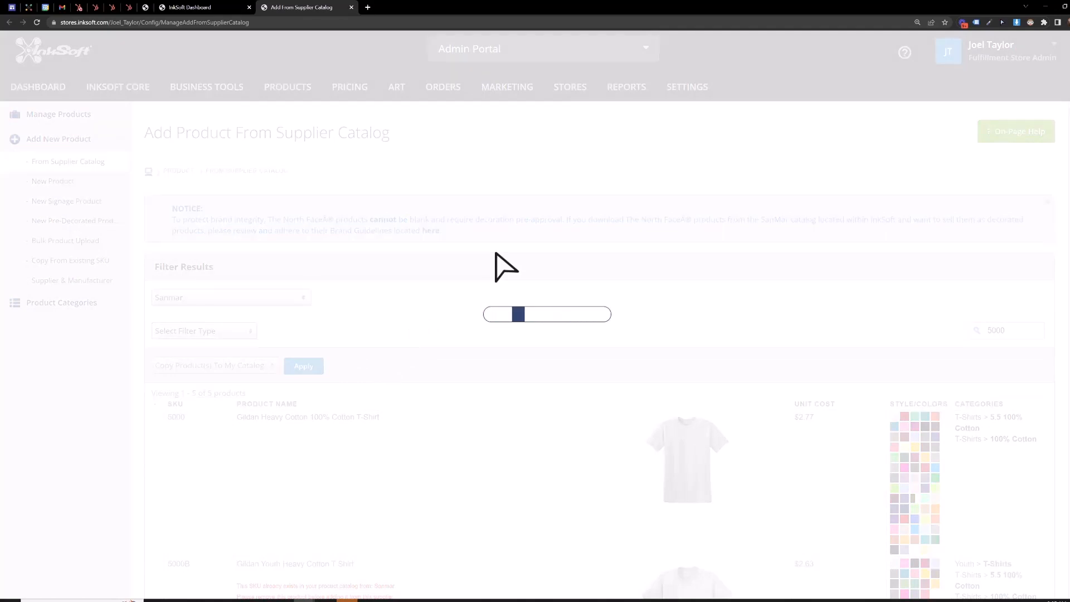
drag(342, 209, 162, 210)
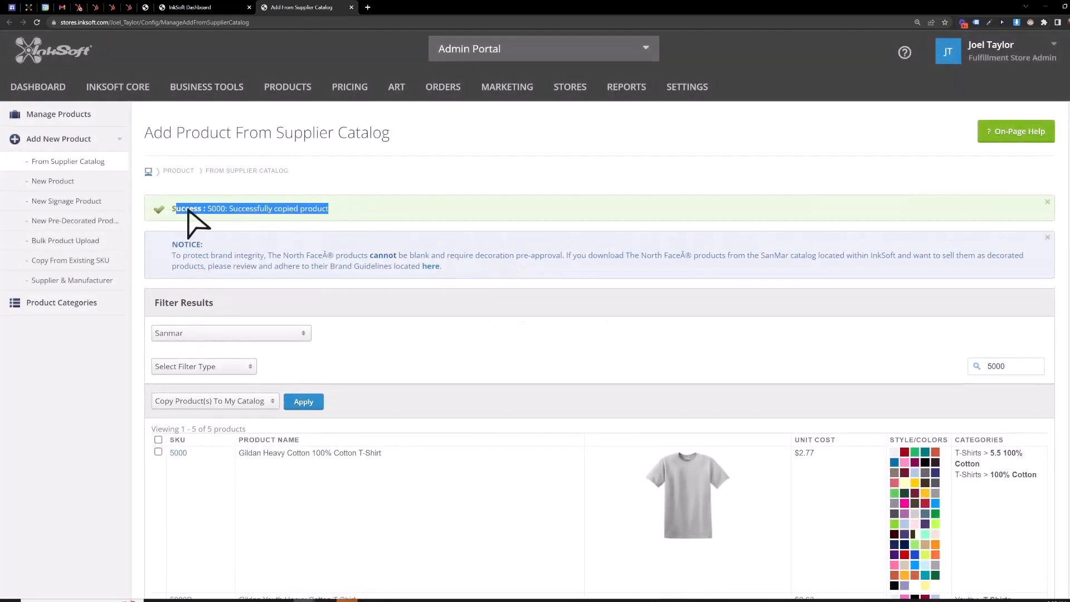
click(449, 191)
Open the Manage Products page in a new tab and switch to it
mouse_move(290, 95)
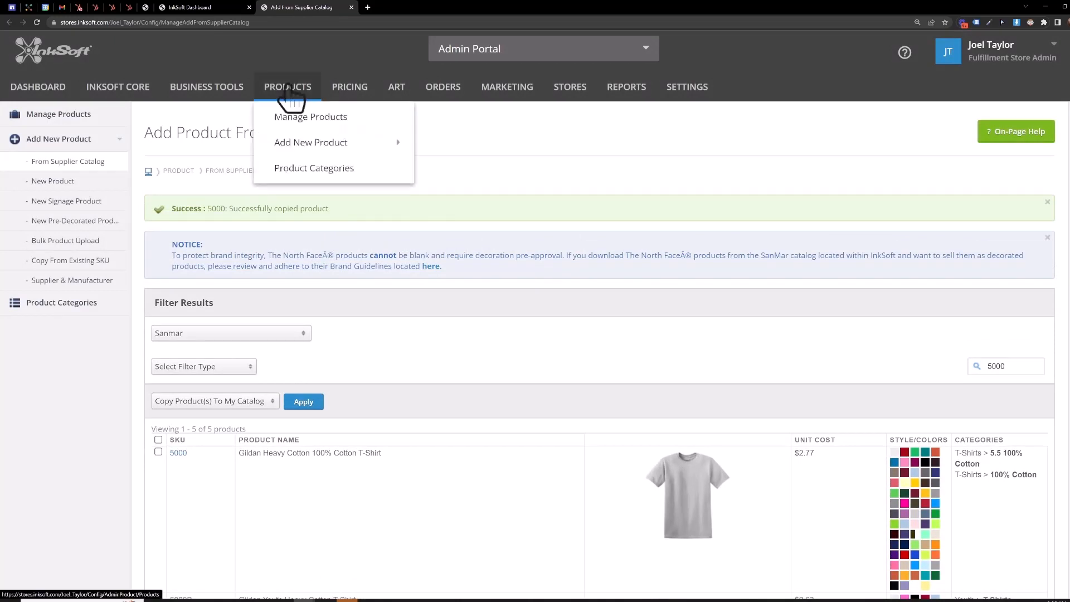
right_click(299, 116)
click(306, 123)
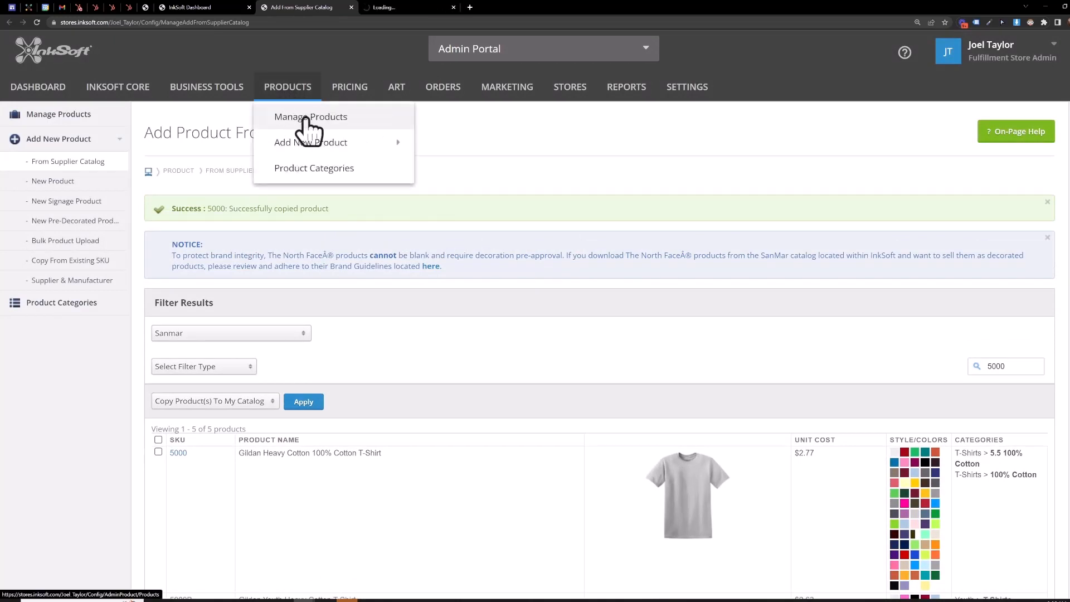
key(ctrl+Tab)
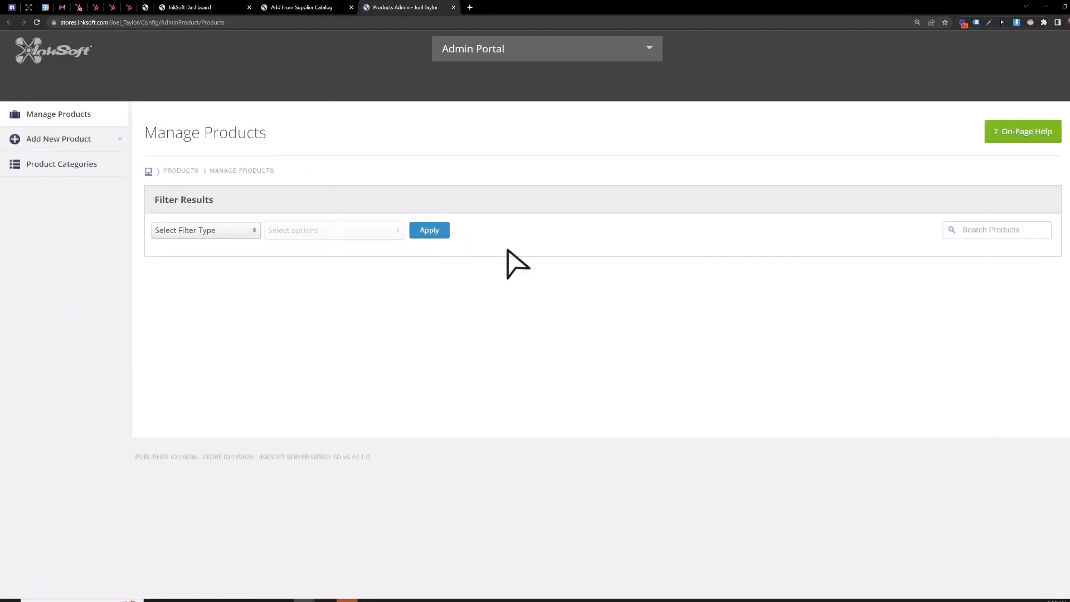
Search the managed products for 5000 without applying a filter type
click(238, 233)
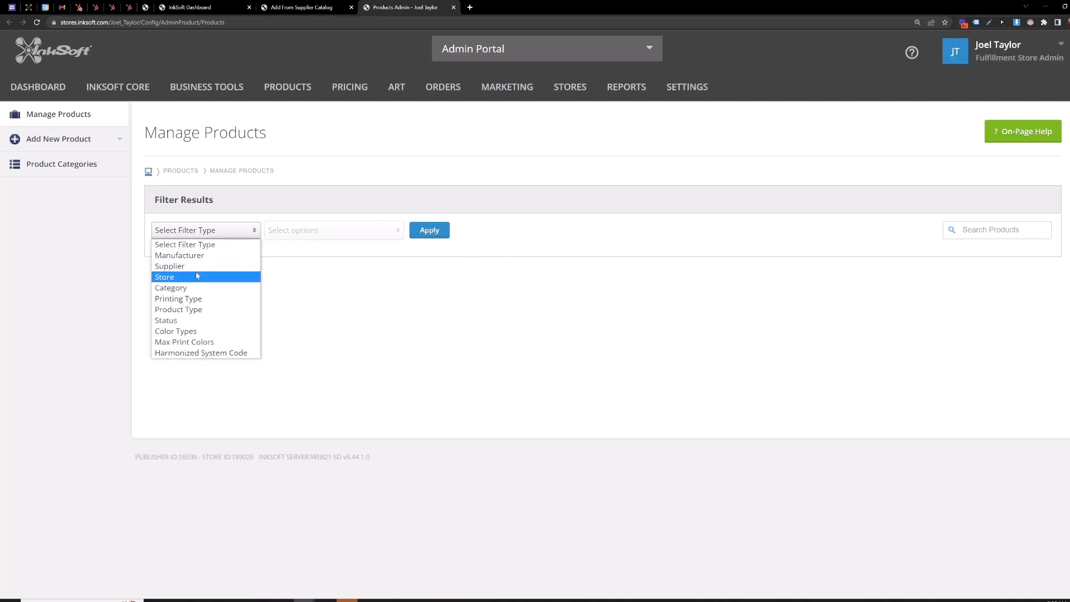
click(436, 302)
click(993, 229)
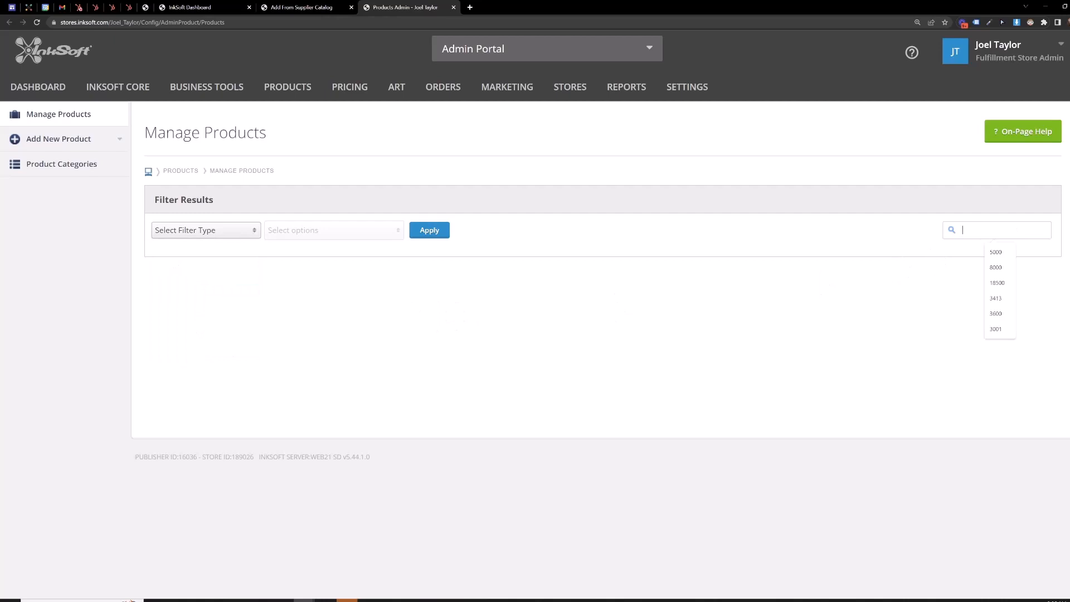
text(5000)
key(Return)
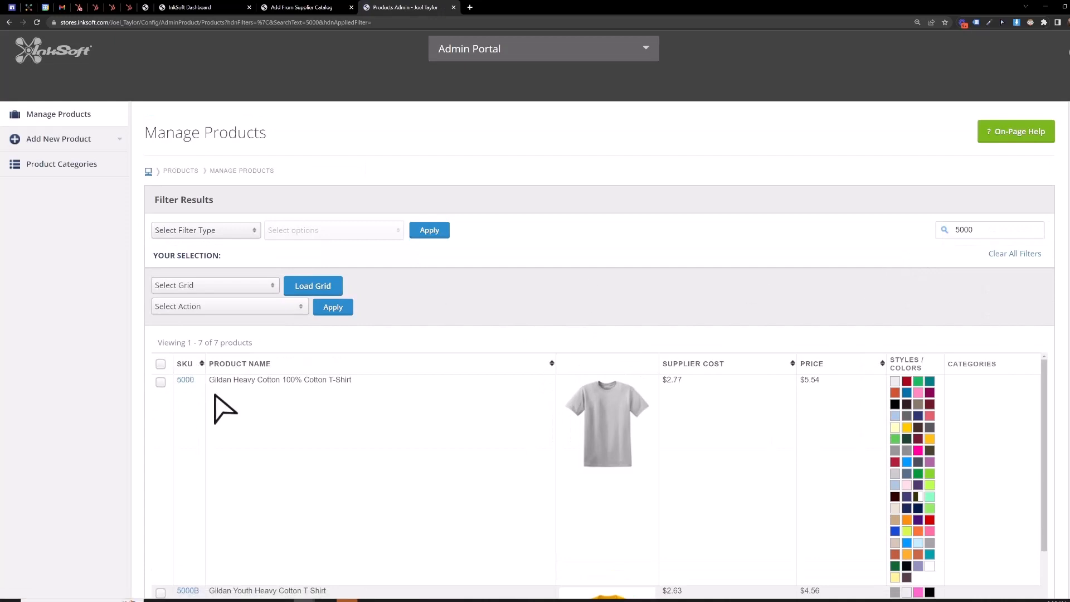
Open the Gildan Heavy Cotton 100% Cotton T-Shirt, SKU 5000, for editing in a new tab
right_click(188, 382)
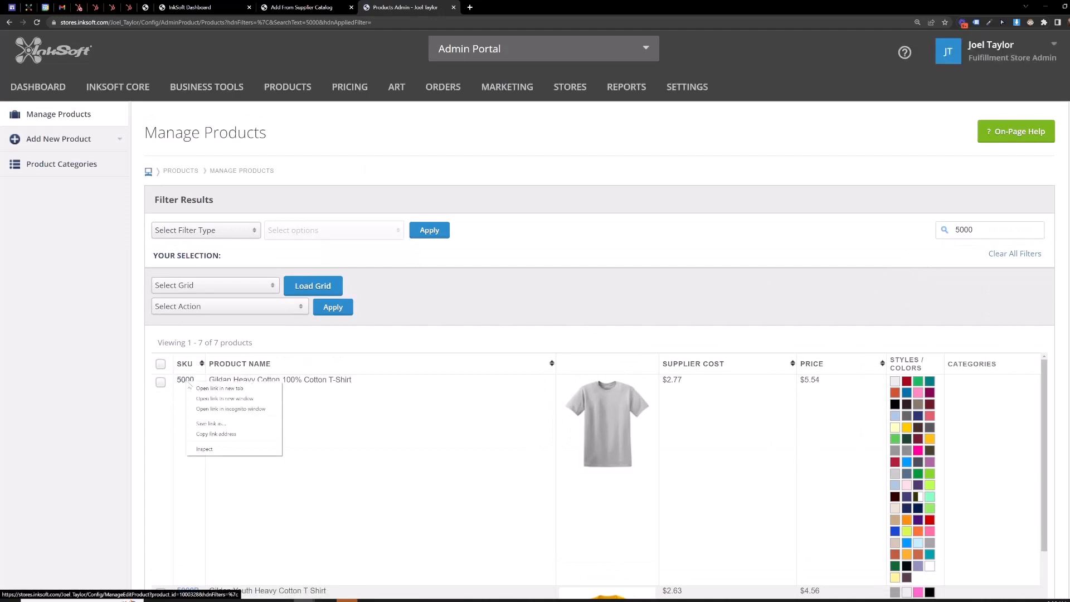
click(193, 388)
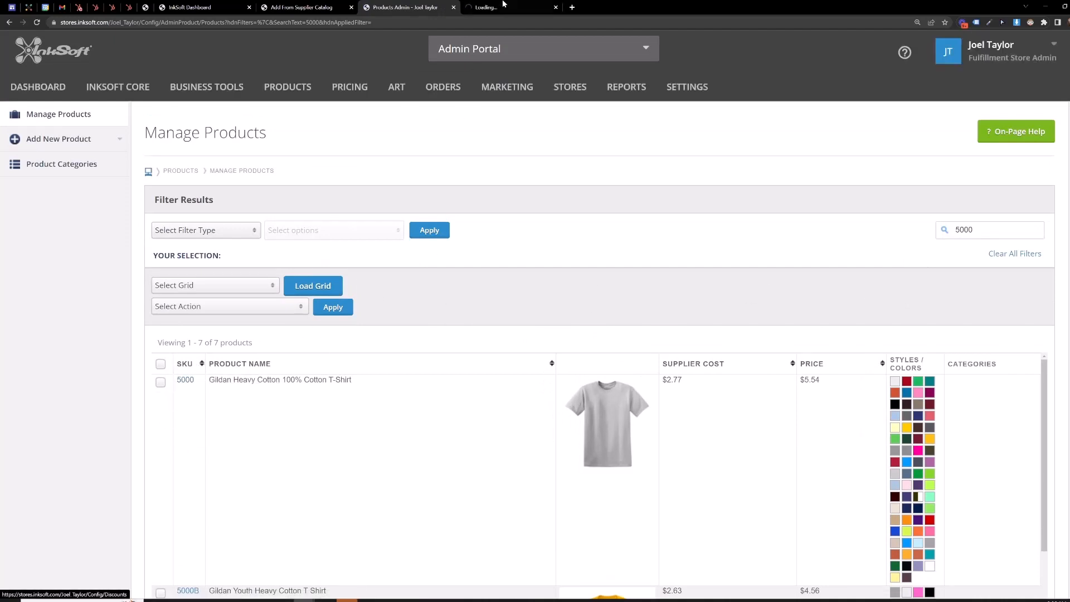
click(503, 5)
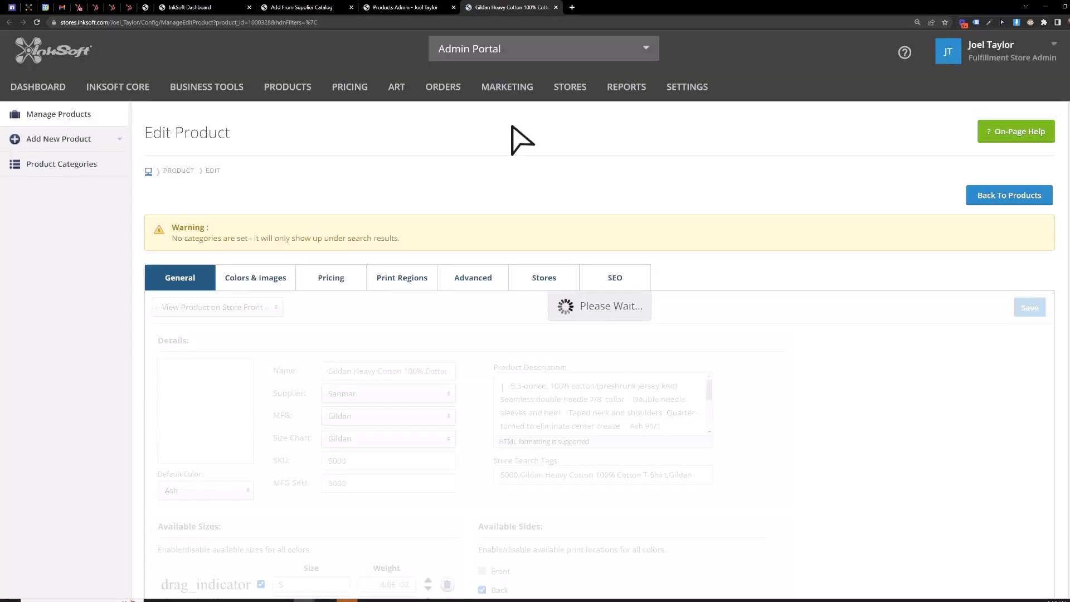
Review the shirt's general details, available sizes and sides, and its store and category assignment
scroll(691, 194, down, 2)
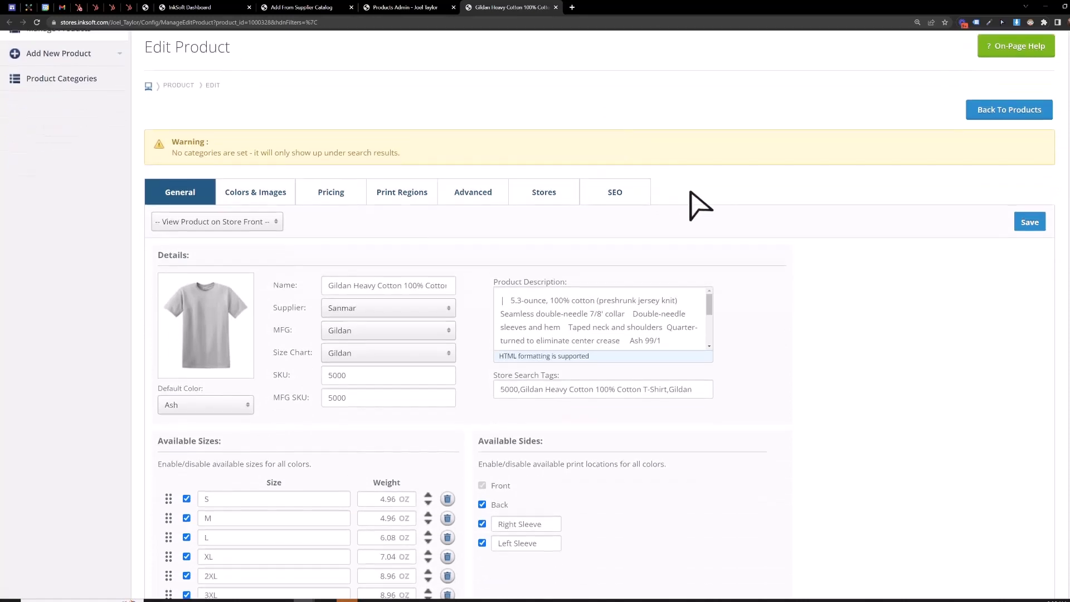
scroll(691, 222, down, 3)
drag(266, 320, 121, 320)
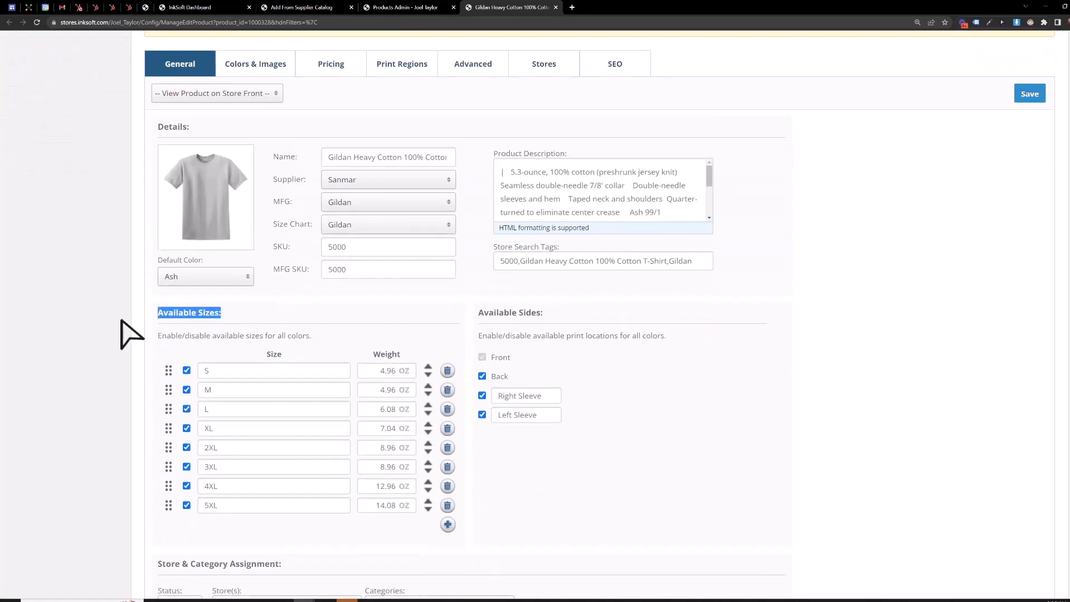
click(305, 324)
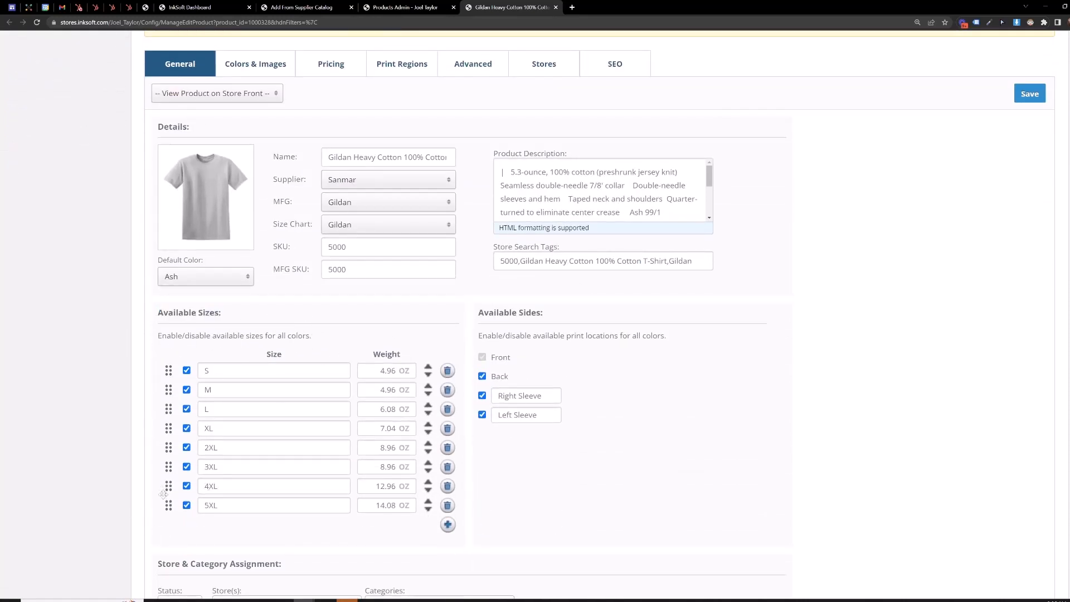
mouse_move(164, 505)
mouse_down()
mouse_move(165, 348)
mouse_move(163, 508)
mouse_up()
scroll(457, 512, down, 5)
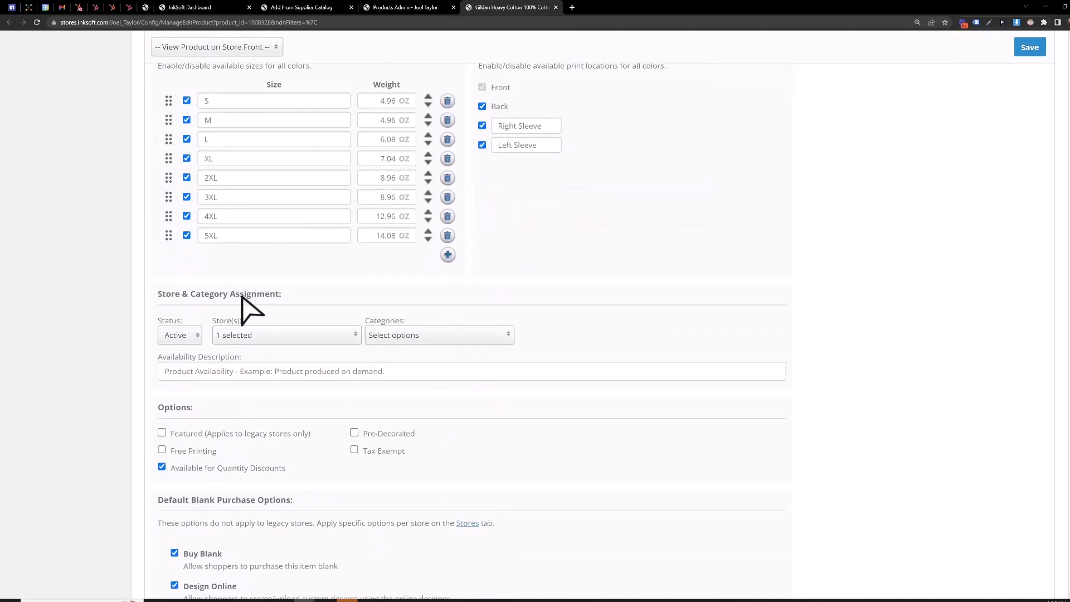
Review the list of stores the shirt can be assigned to under Store & Category Assignment
drag(285, 295, 157, 295)
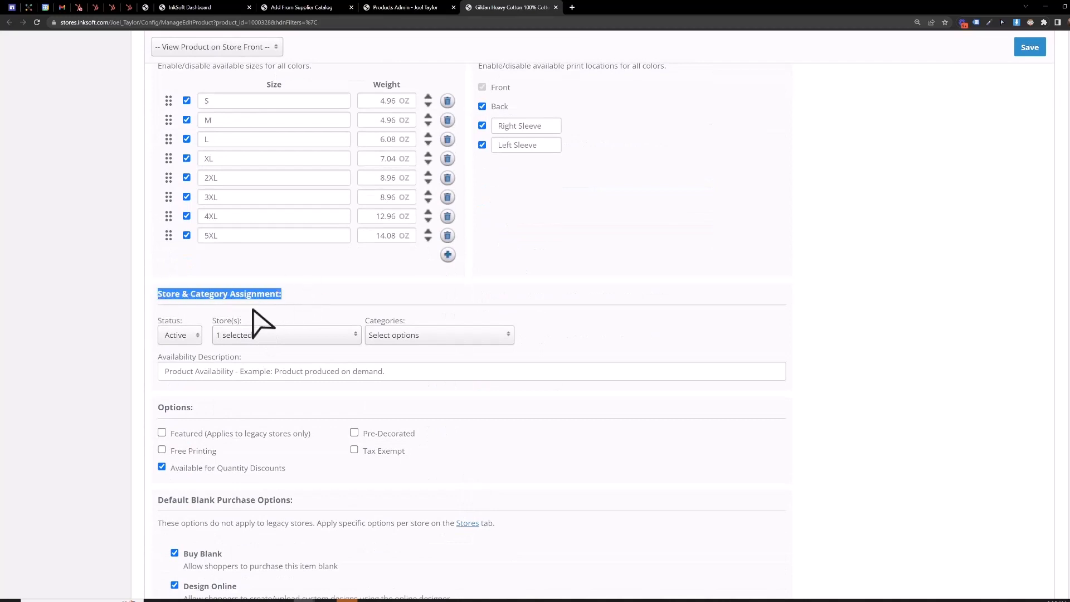
click(284, 339)
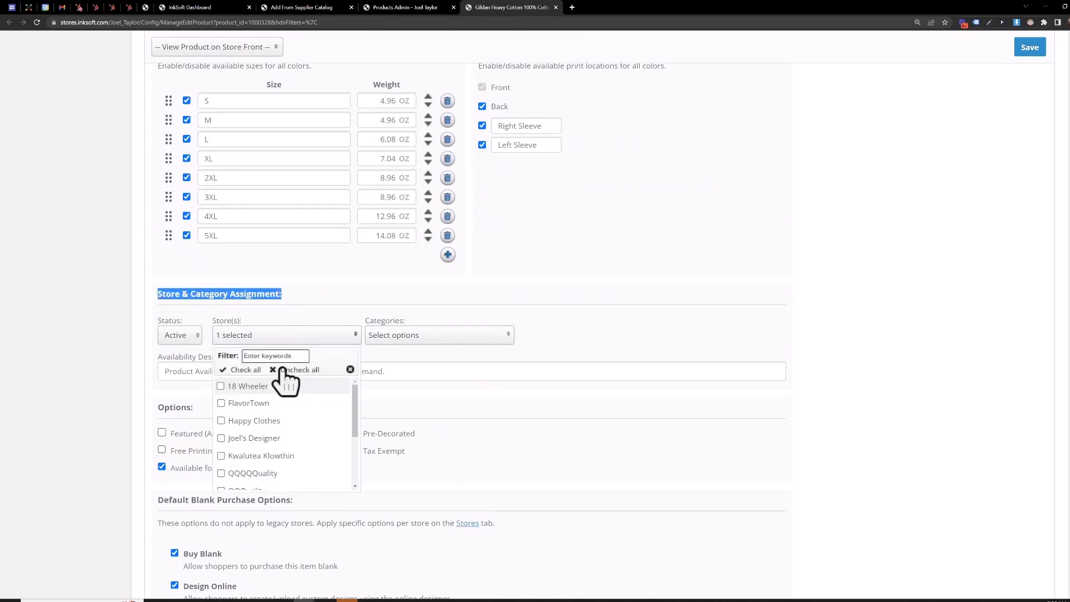
click(316, 306)
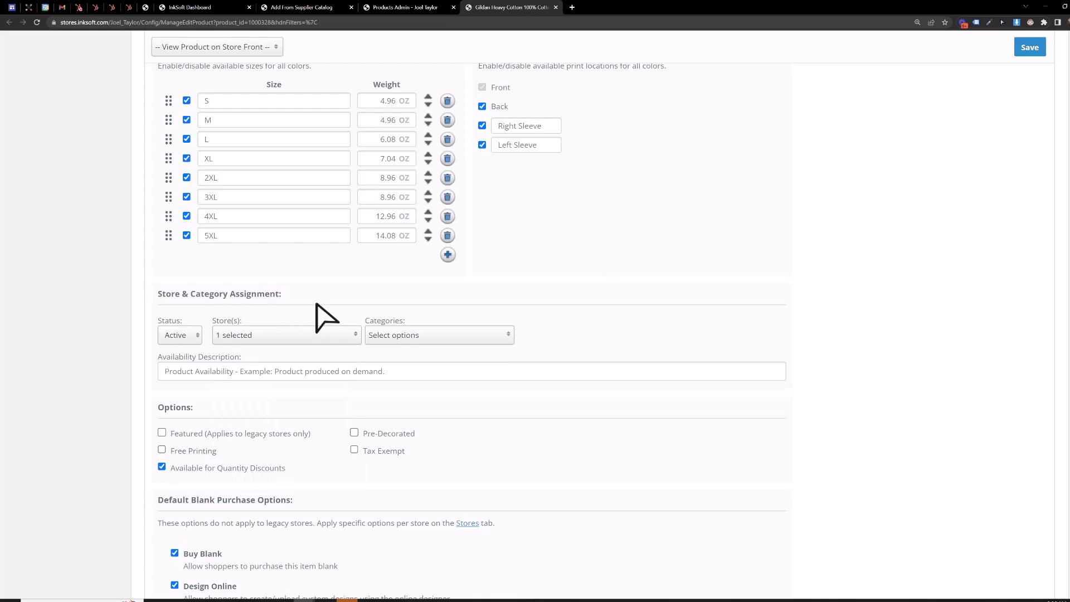
click(271, 339)
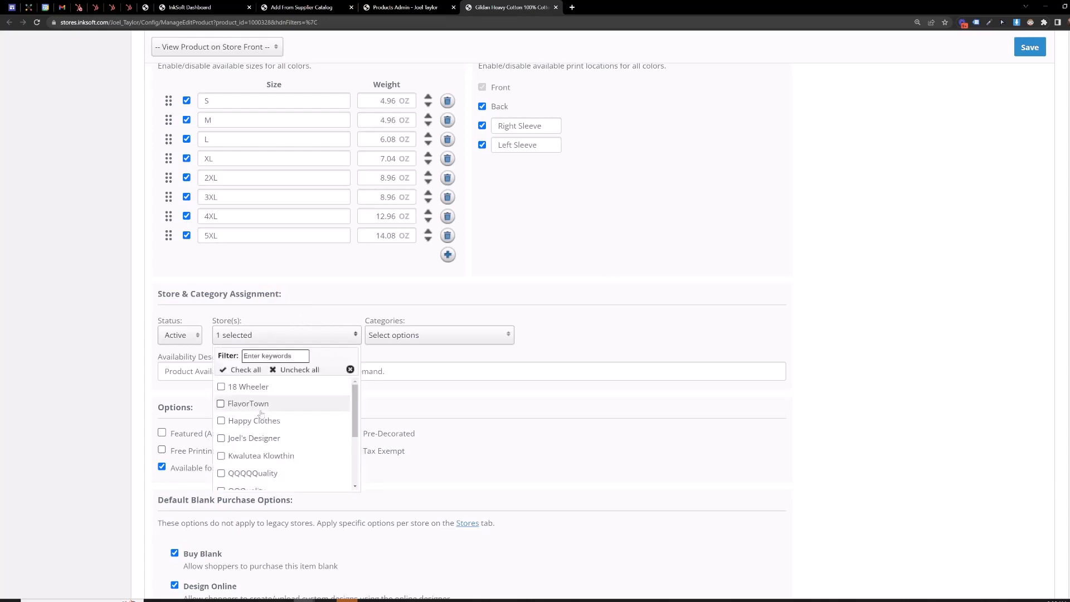
scroll(255, 438, down, 2)
click(262, 430)
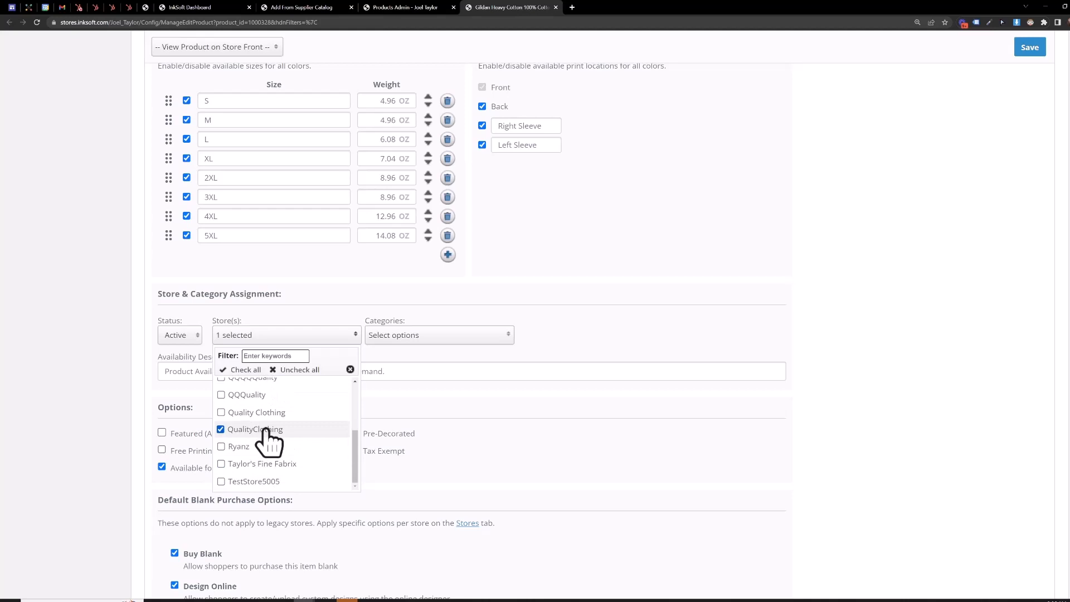
scroll(478, 415, down, 1)
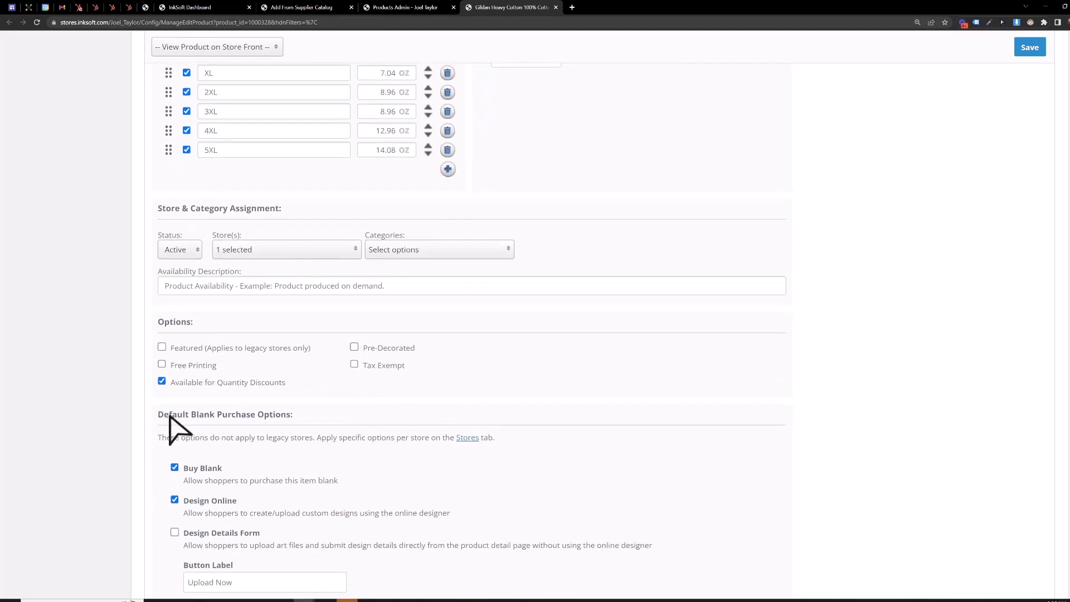
Review the shirt's Default Blank Purchase Options and the decoration methods in its Printing Capabilities
drag(160, 415, 298, 420)
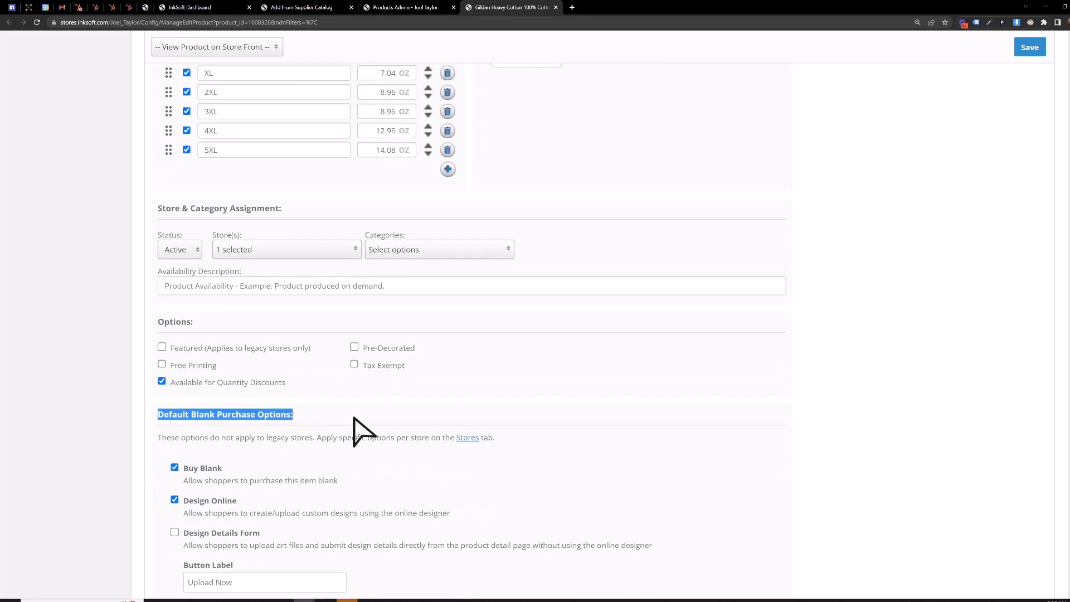
click(172, 469)
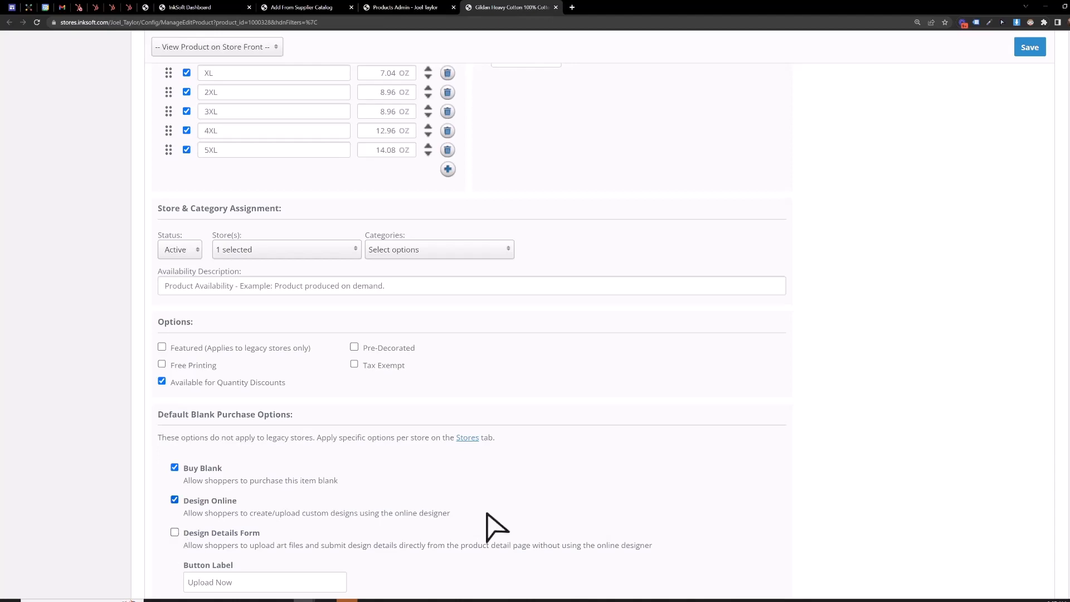
scroll(485, 522, down, 8)
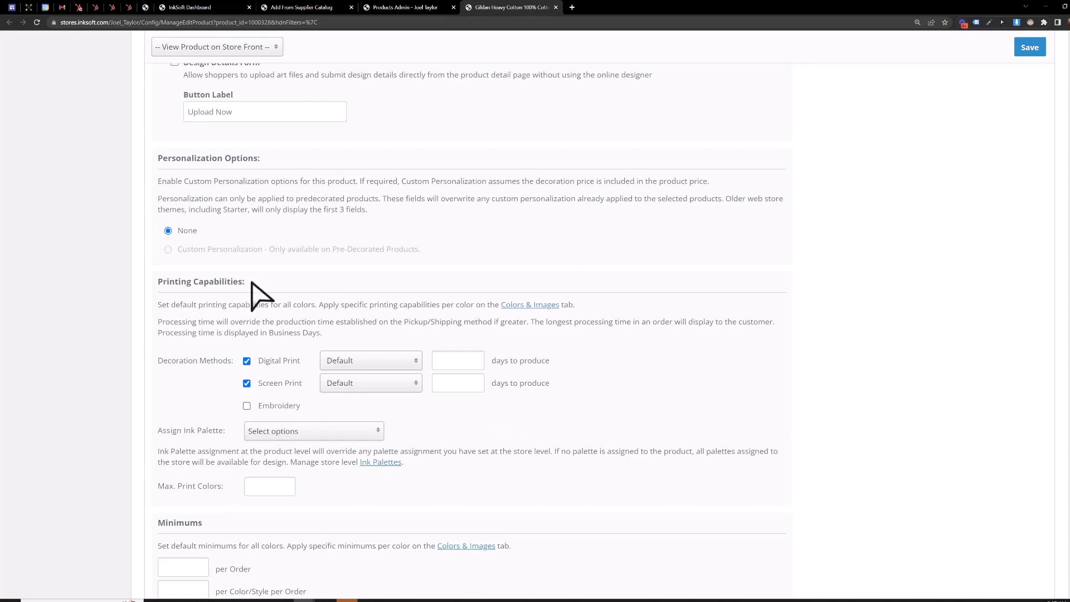
drag(251, 282, 155, 283)
drag(248, 348, 255, 389)
Review the shirt's print regions with their names, widths and heights for the front, back and sleeves
scroll(223, 412, up, 15)
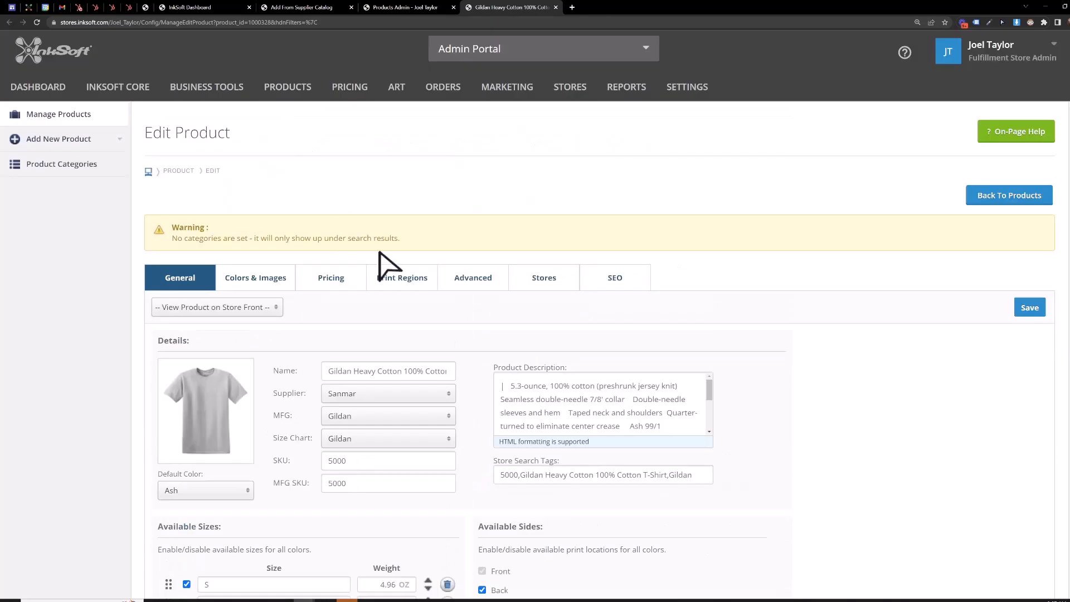
click(410, 287)
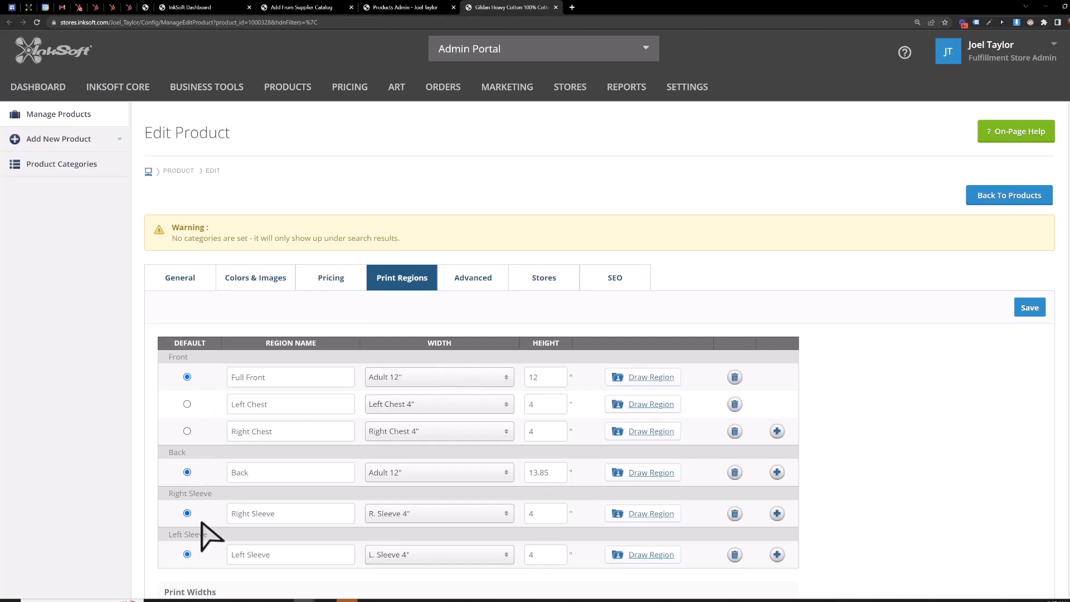
drag(191, 370, 168, 358)
key(Tab)
key(Tab)
key(Tab)
click(214, 368)
Open the Full Front region for drawing, enlarge it slightly and move it slightly down on the shirt
click(638, 377)
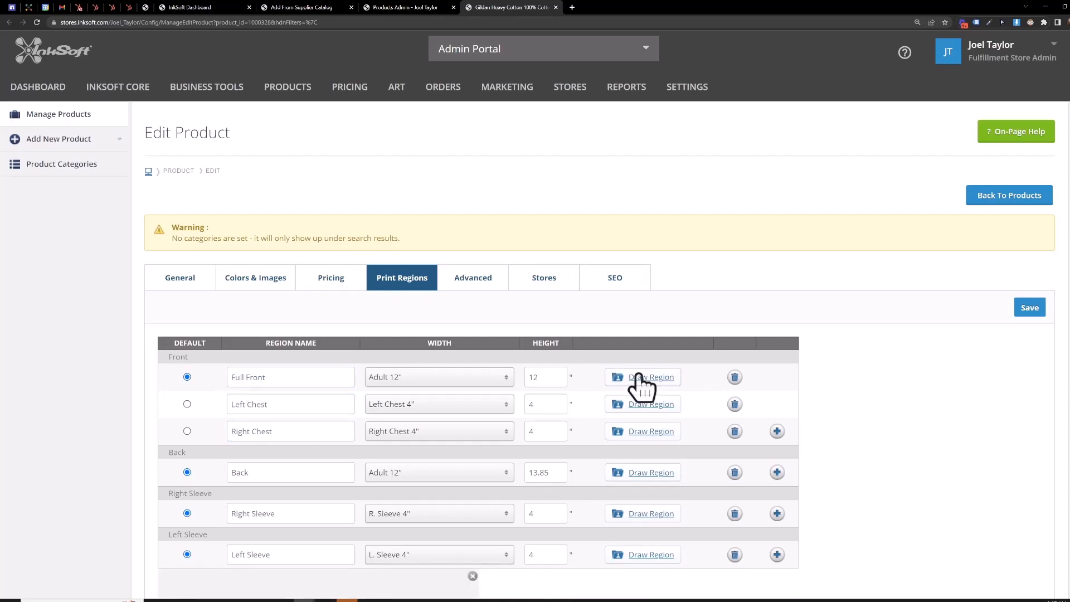
scroll(646, 382, down, 3)
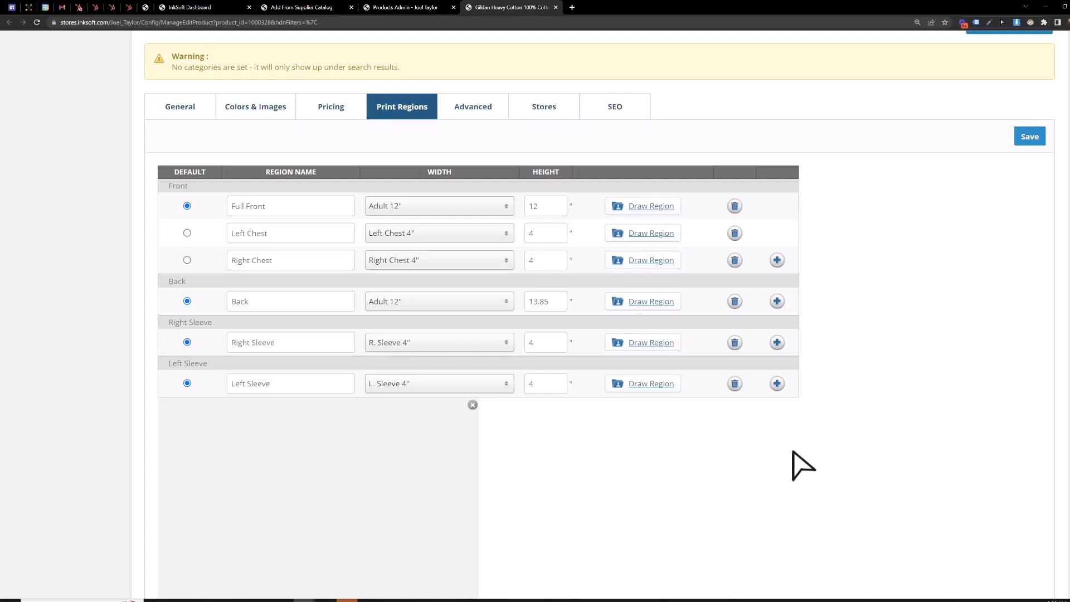
scroll(796, 464, down, 3)
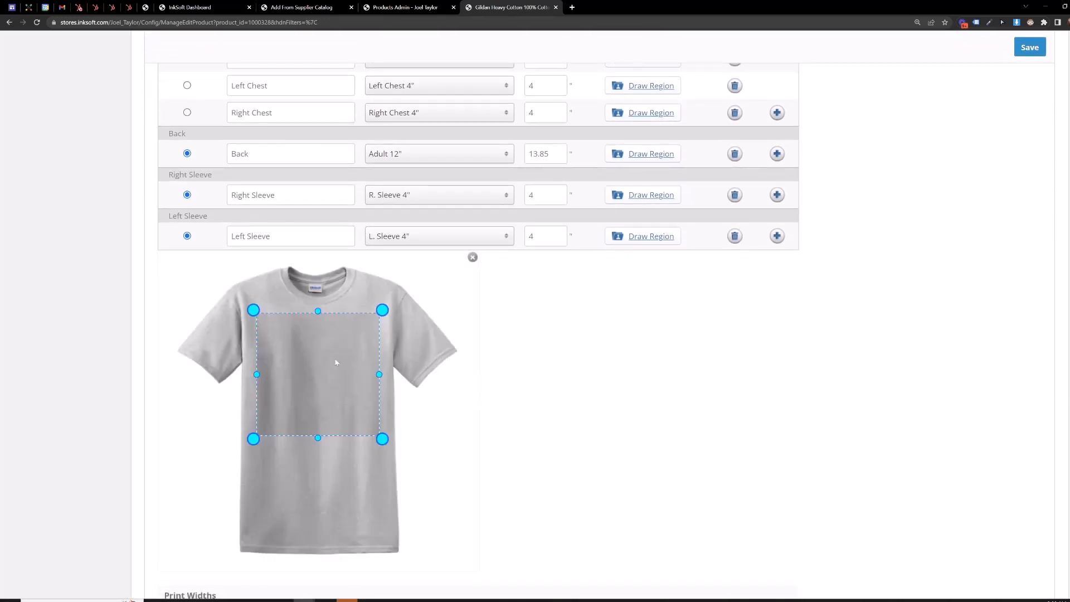
drag(386, 310, 392, 308)
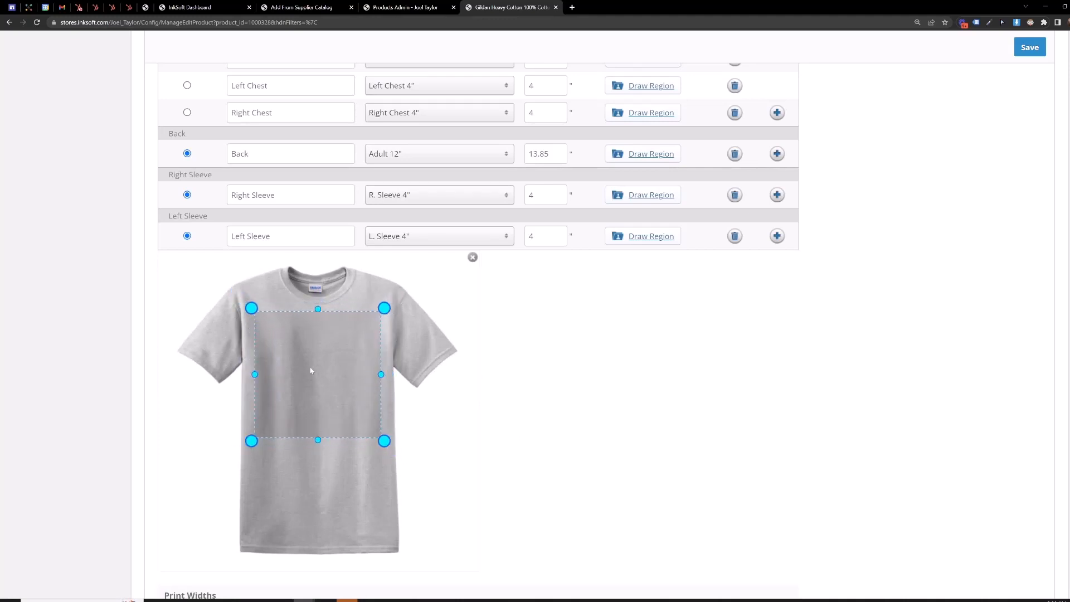
mouse_move(311, 370)
mouse_down()
mouse_move(291, 383)
mouse_move(310, 371)
mouse_up()
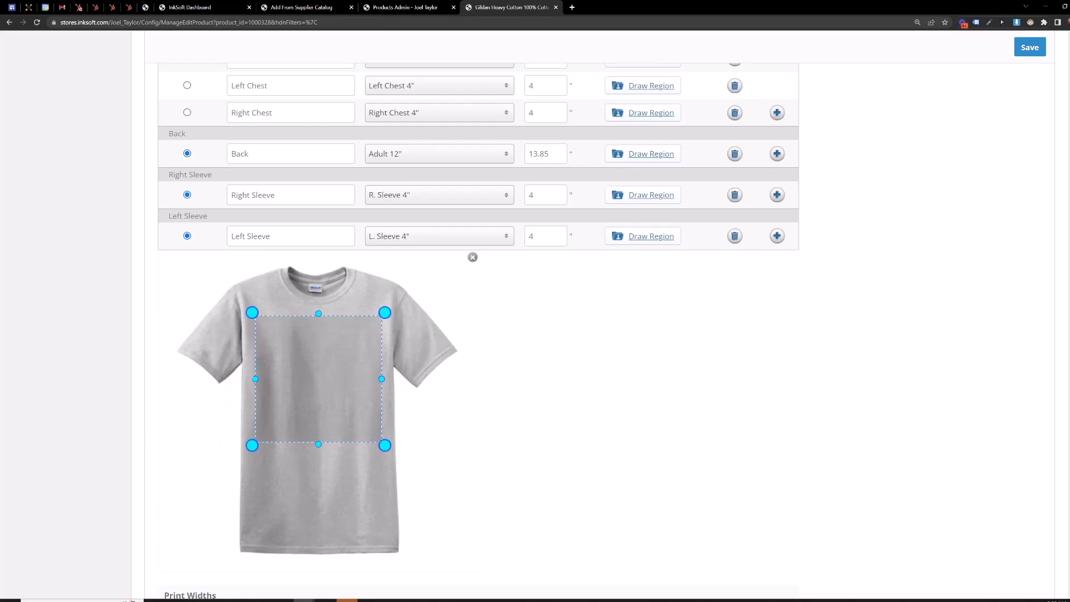
Add a blank second print region to the shirt's back, check its width options, and delete that region again
scroll(588, 432, up, 5)
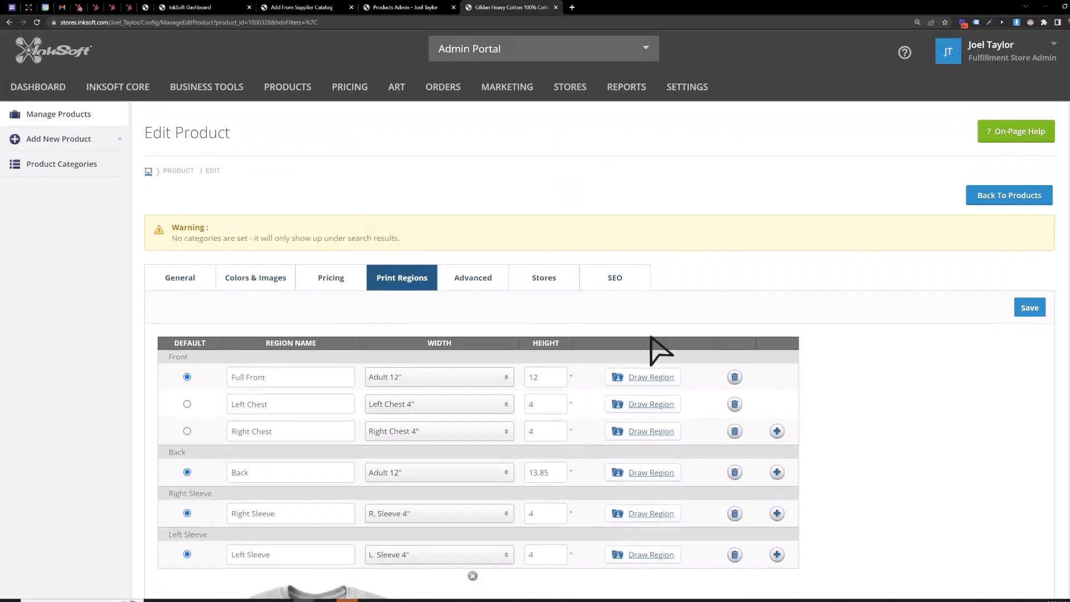
double_click(179, 356)
double_click(173, 453)
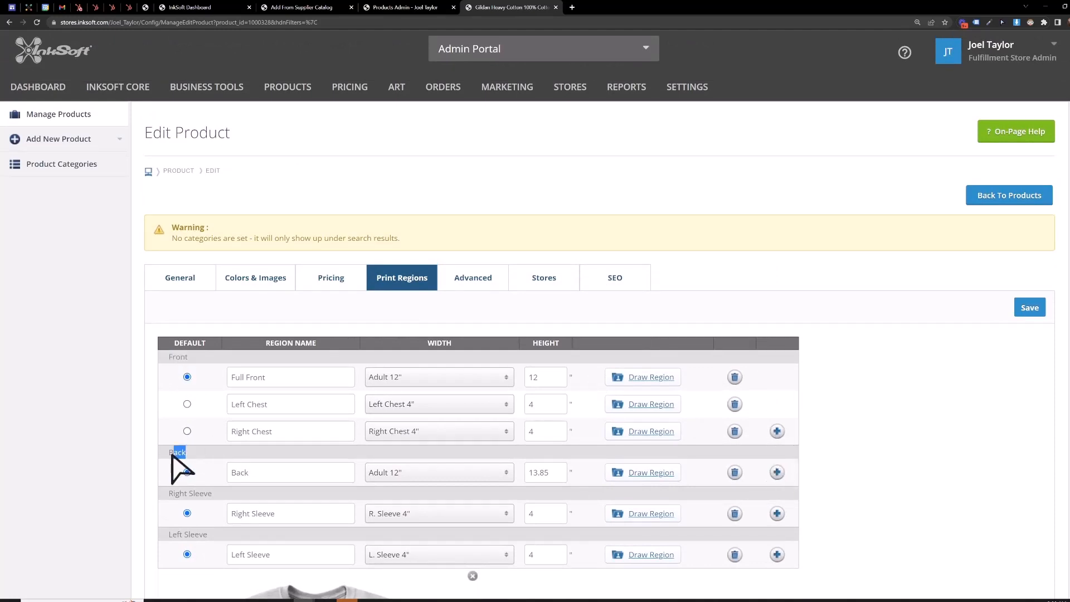
click(778, 472)
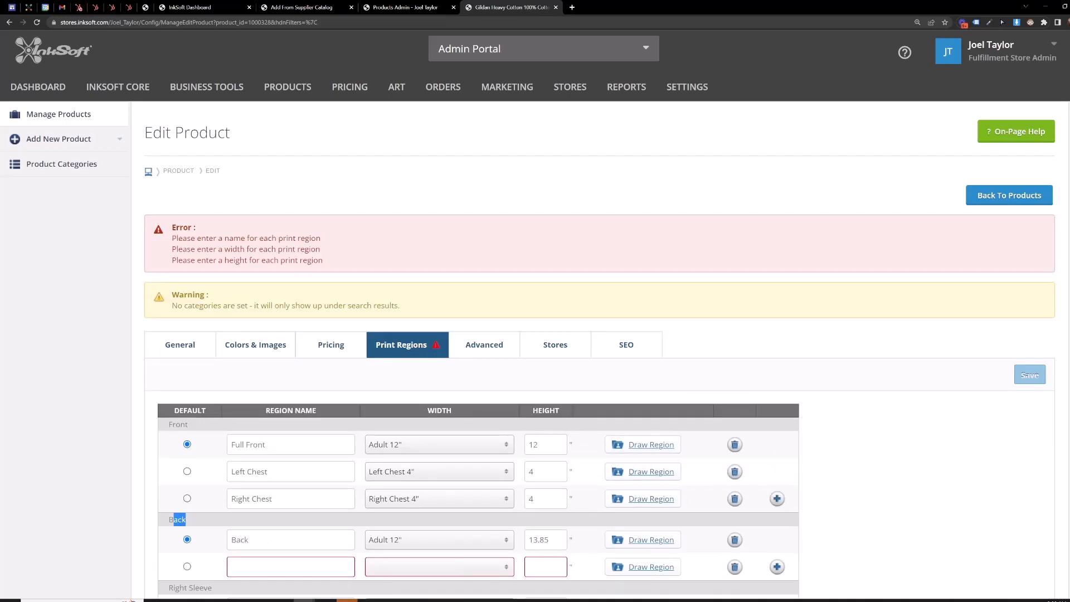
click(410, 567)
scroll(419, 498, down, 1)
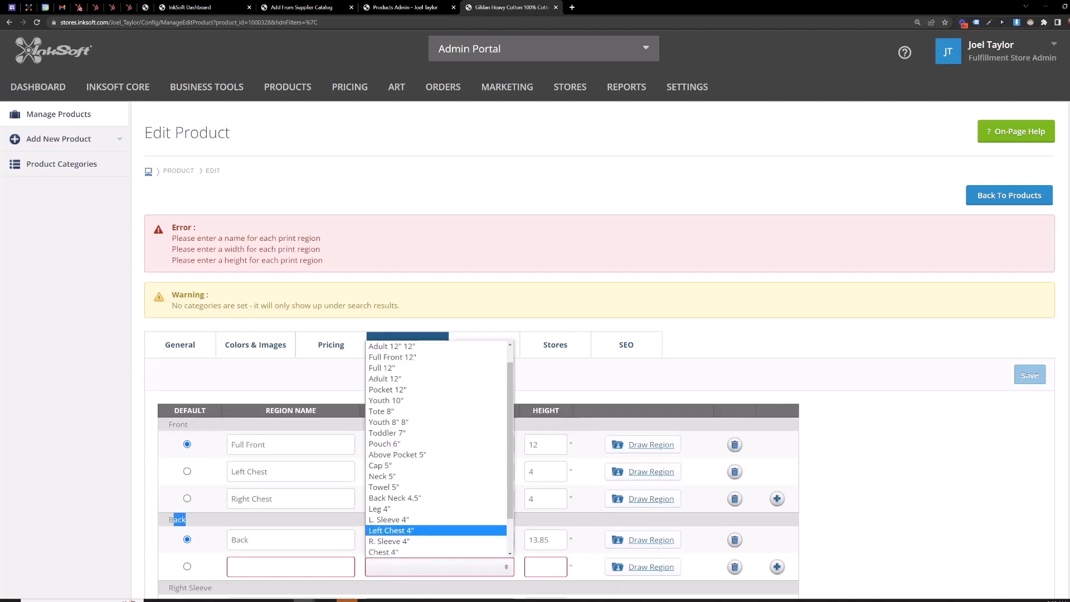
click(546, 567)
scroll(453, 510, down, 2)
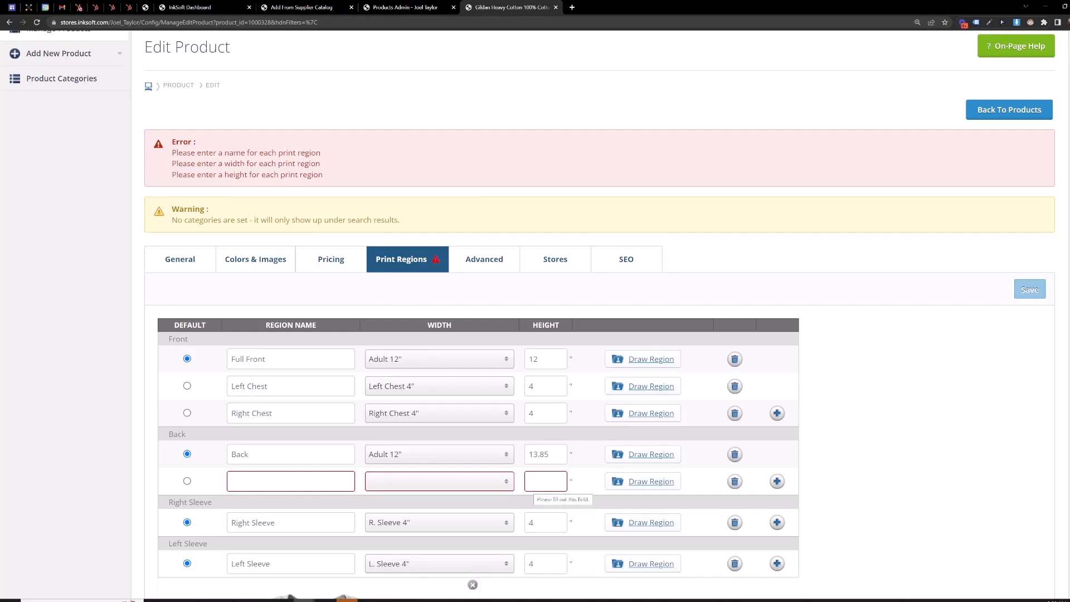
click(735, 481)
scroll(708, 449, up, 2)
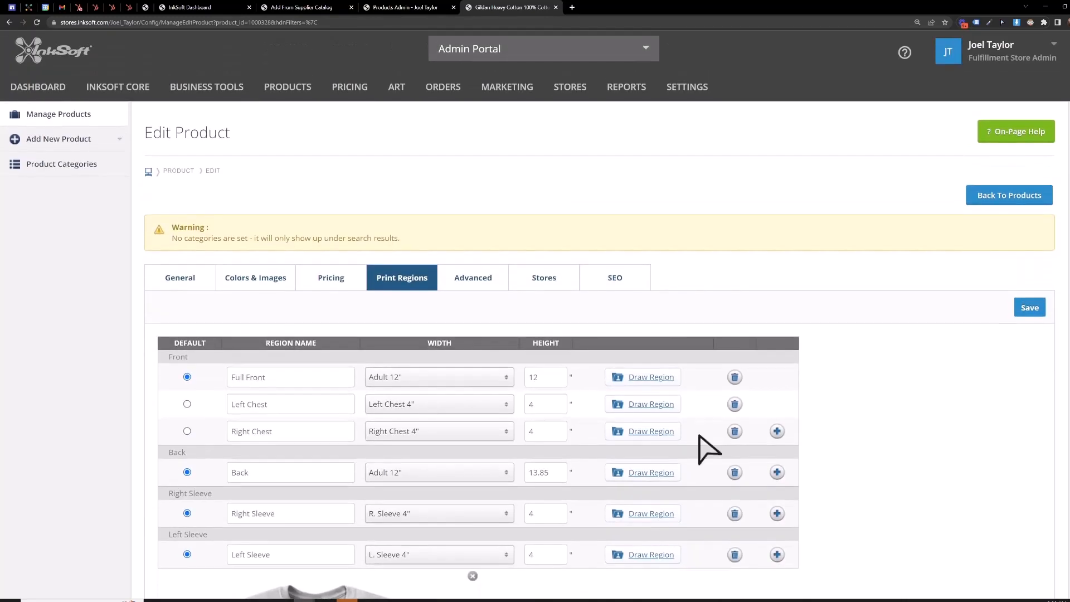
Review the shirt's Colors & Images settings and return to its general product settings
click(252, 282)
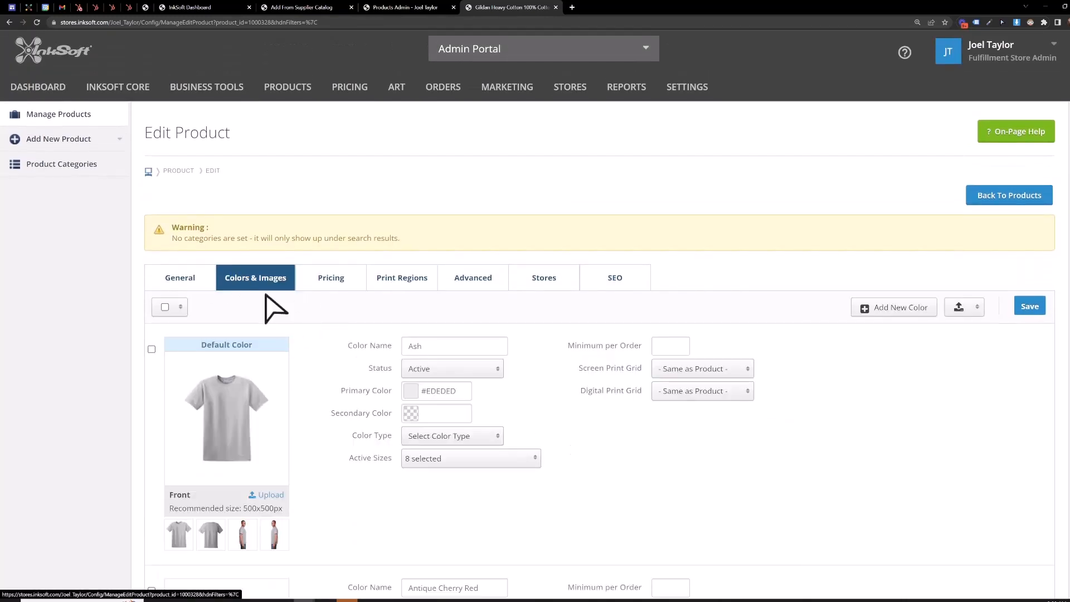
scroll(457, 449, down, 3)
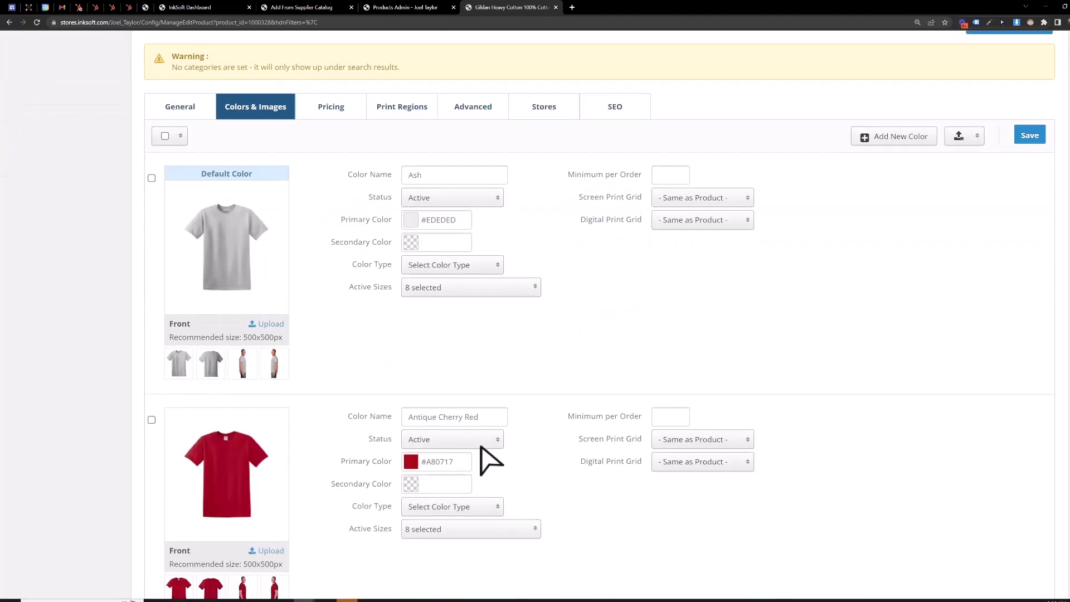
scroll(490, 460, down, 5)
scroll(485, 461, up, 9)
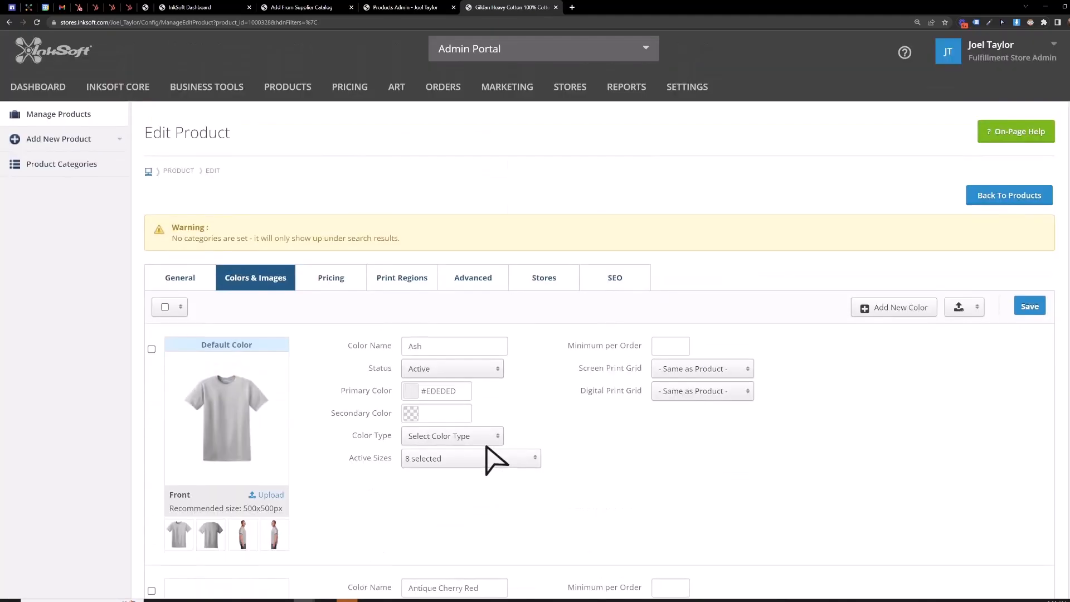
click(172, 282)
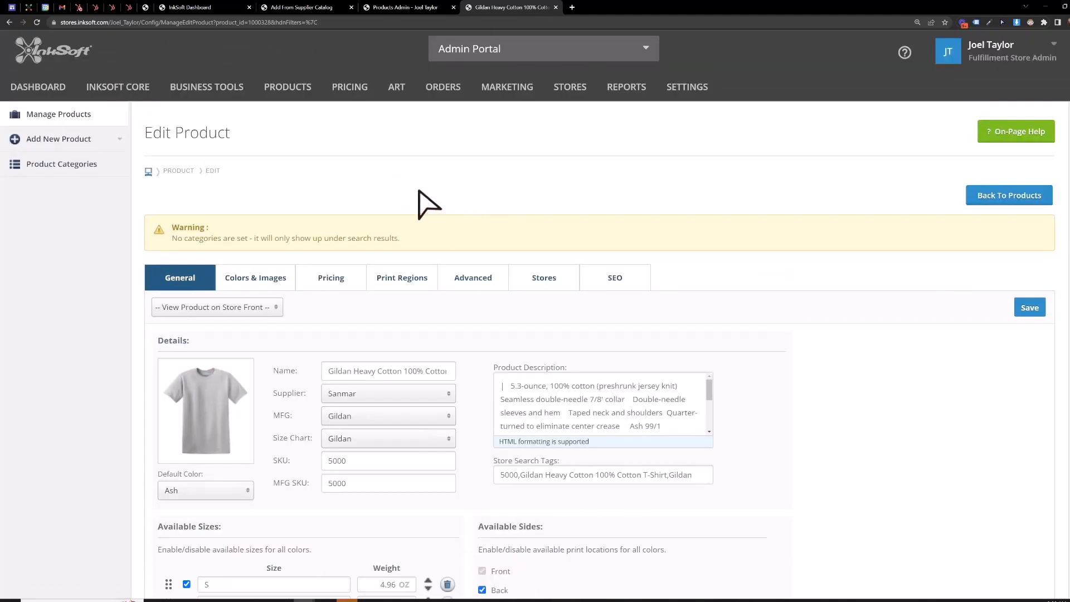
Open the 18 Wheeler store from the dashboard in a new tab and start creating a new product in its Store Admin
click(209, 4)
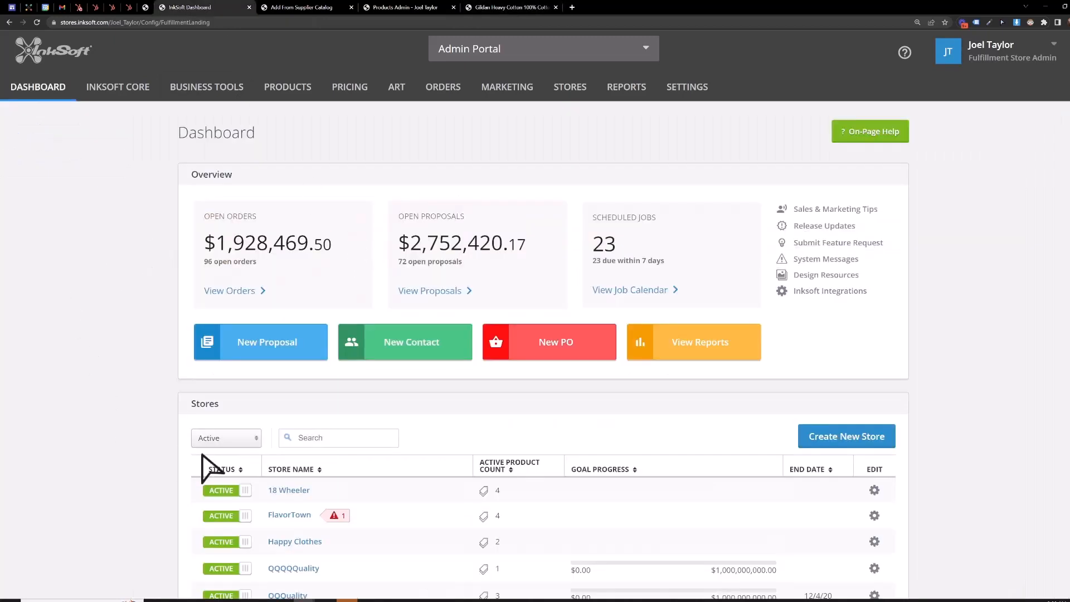
right_click(294, 493)
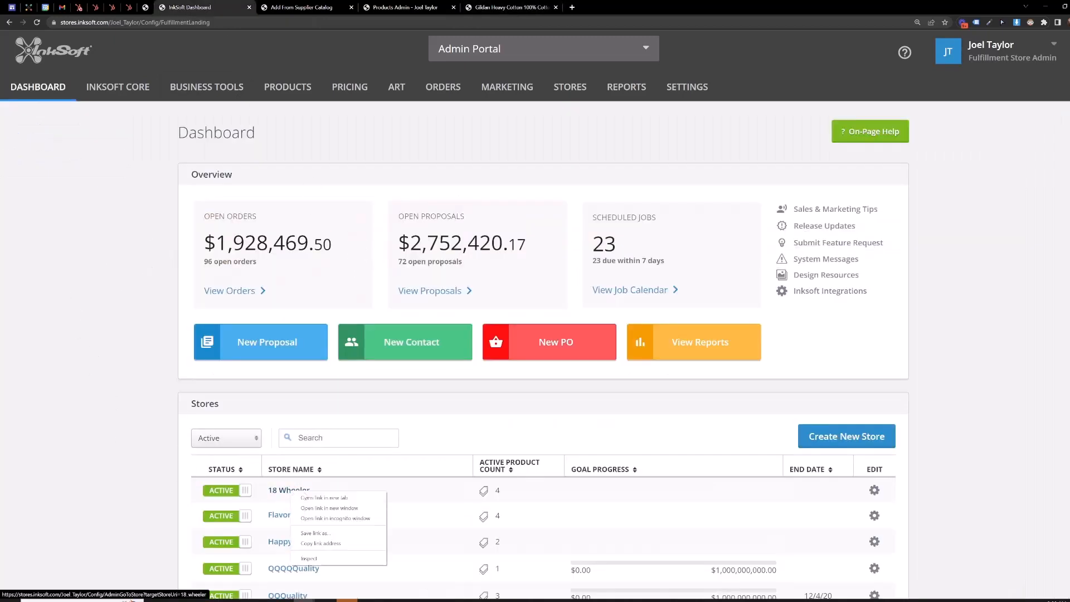
click(305, 501)
drag(317, 493, 269, 492)
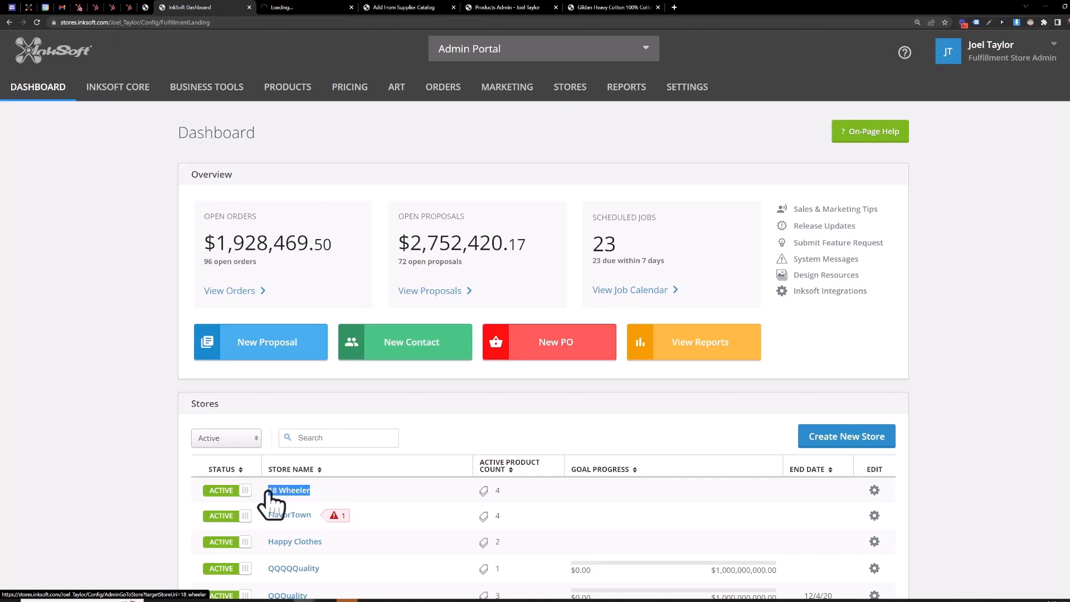
click(301, 8)
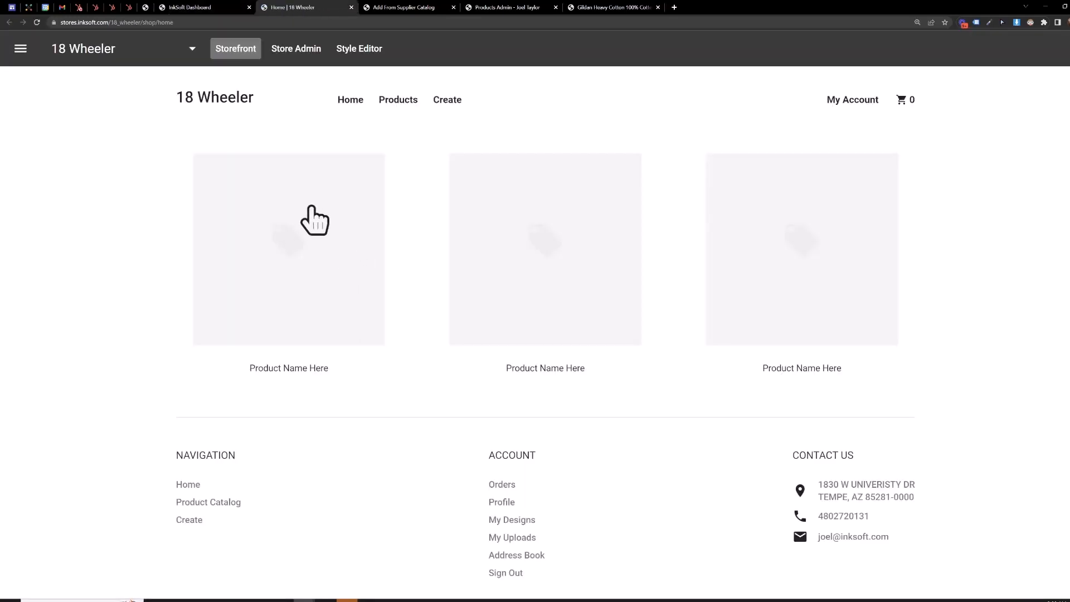
click(286, 50)
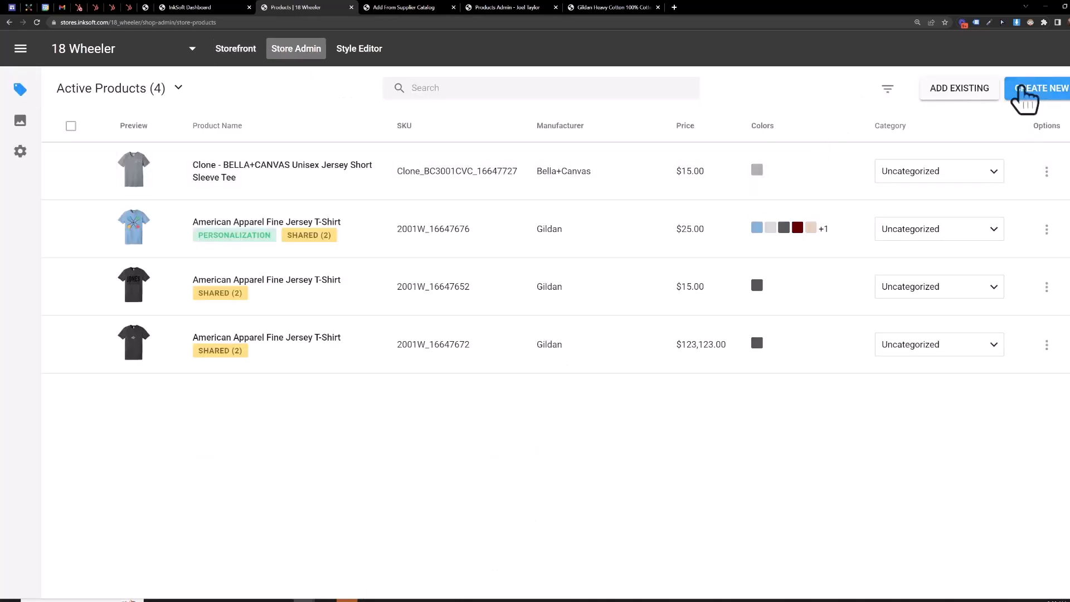
click(1040, 89)
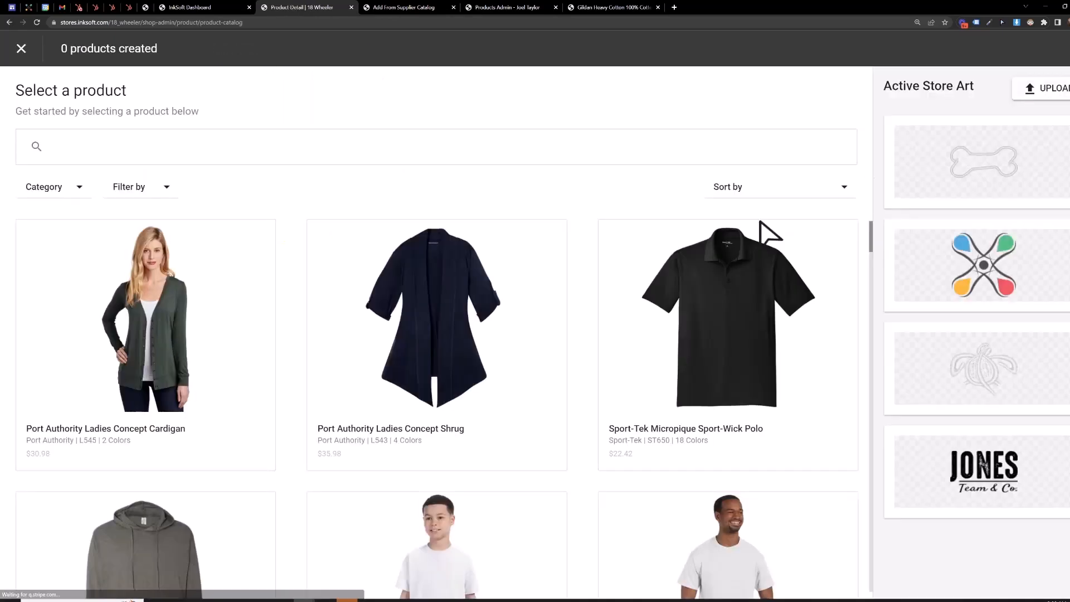
Search the product selection for 5000 and choose the red Gildan Heavy Cotton T-Shirt with 52 colors
click(303, 148)
text(50)
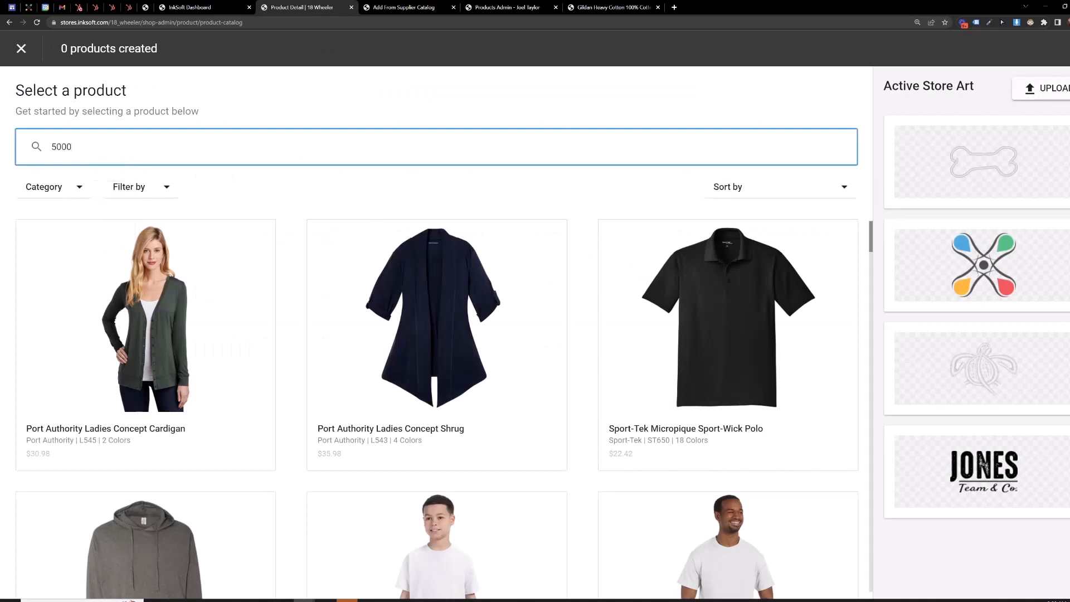
text(00)
key(Return)
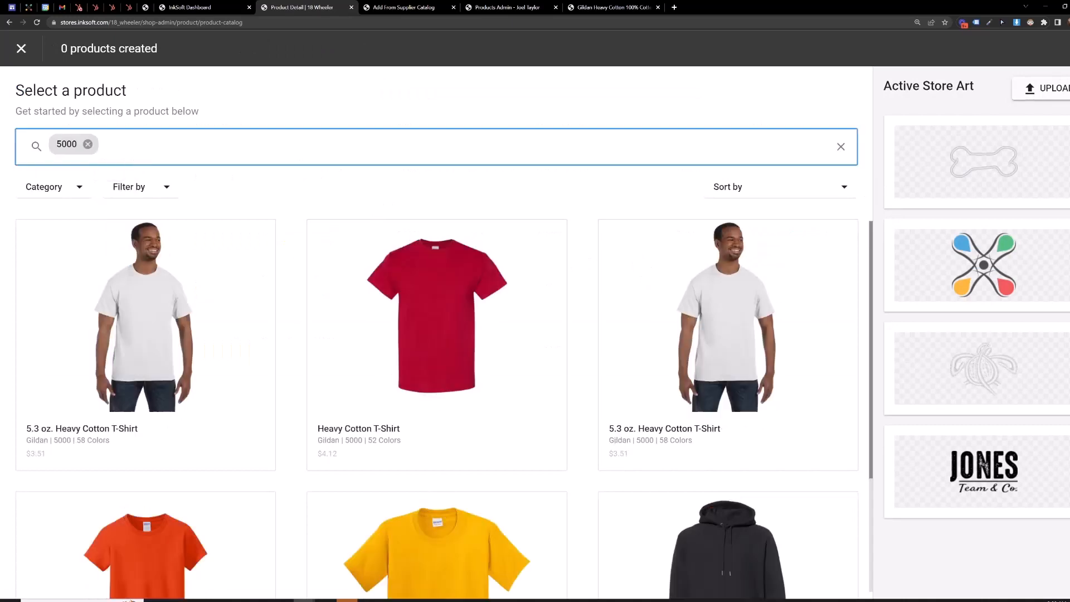
click(437, 316)
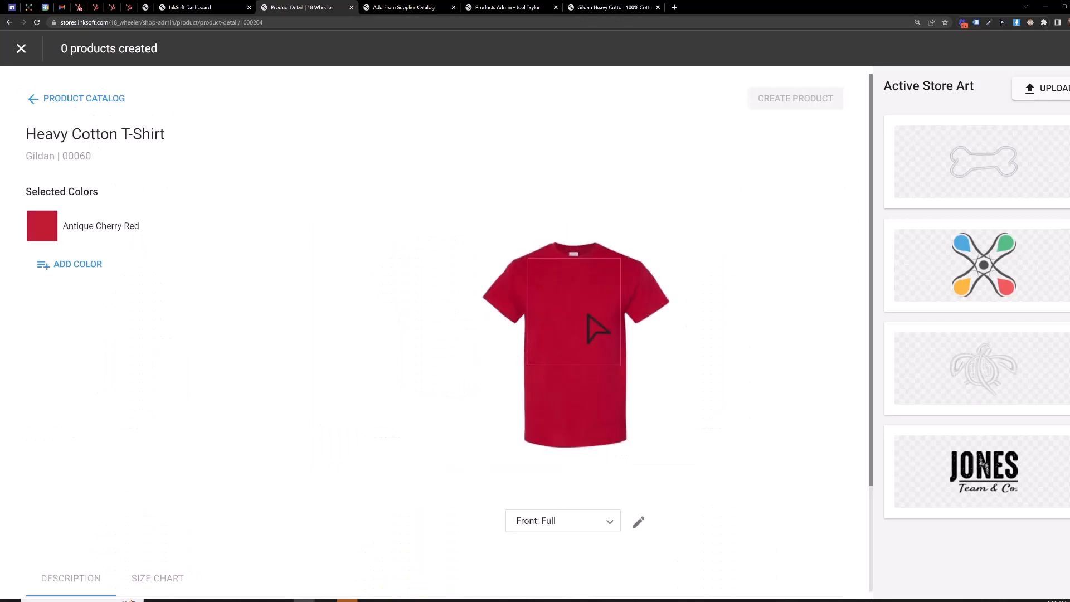
Add Antique Irish Green, Antique Jade Dome, Antique Orange, Antique Sapphire and Azalea to the shirt's selected colors
click(74, 267)
click(41, 349)
click(41, 377)
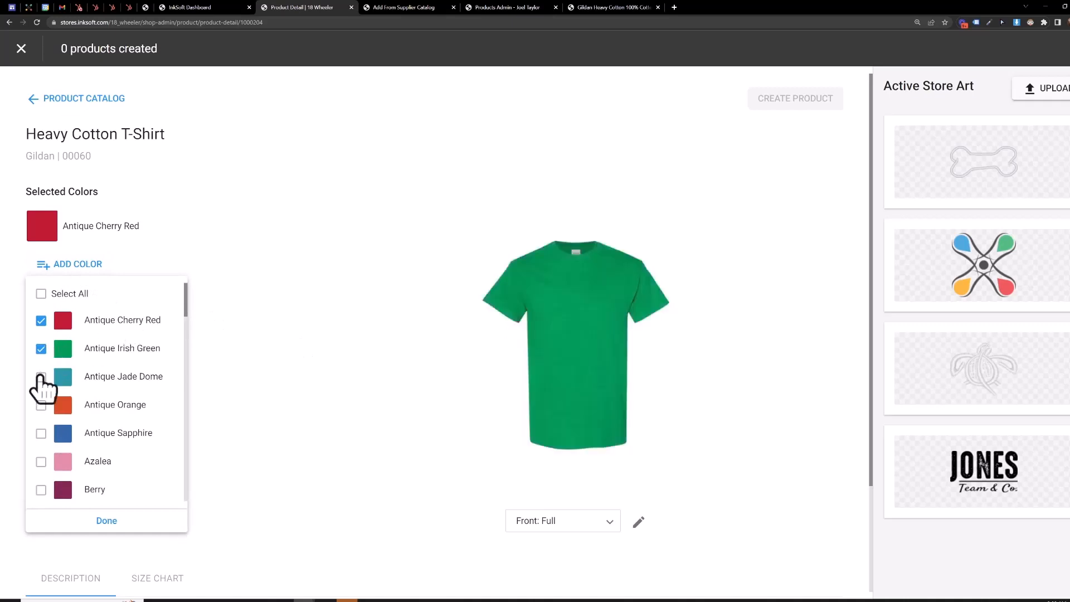
click(40, 405)
click(41, 462)
click(41, 434)
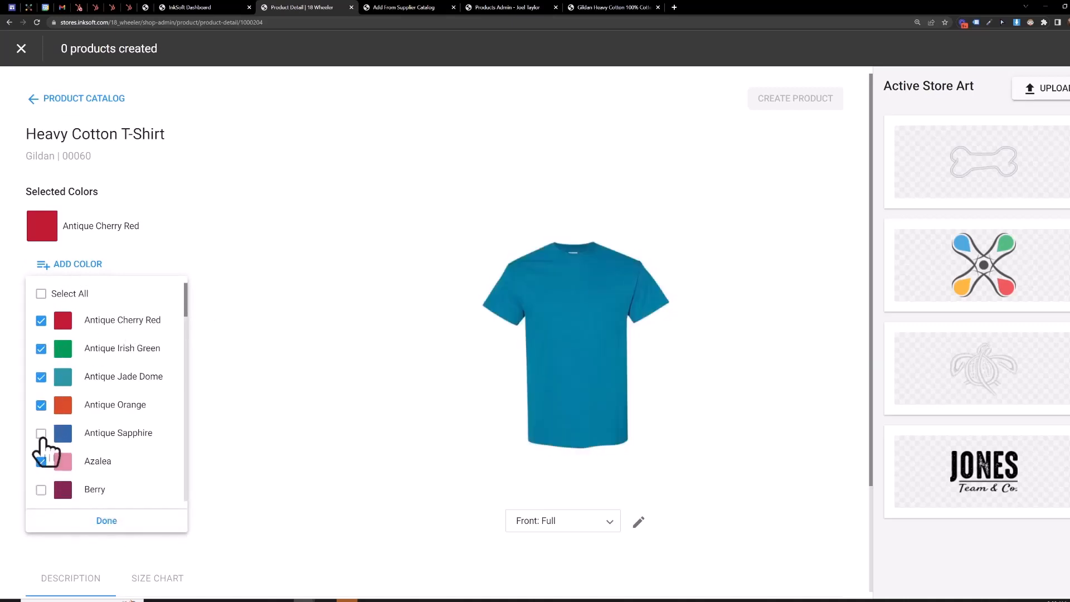
click(48, 524)
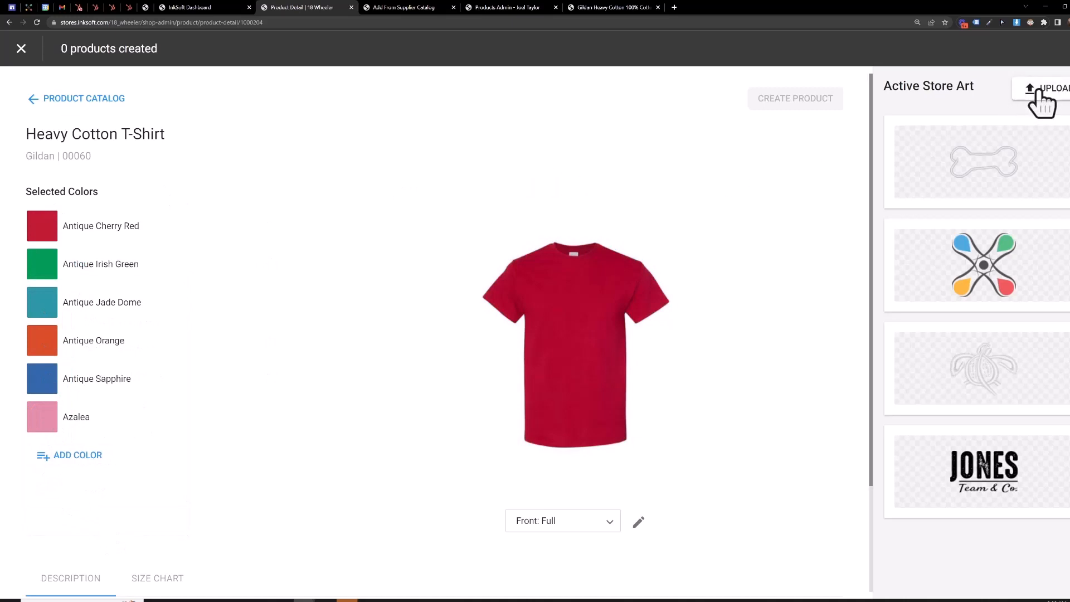
Upload the vector file logo-inksoft.svg as a print file to the active store art
click(1042, 97)
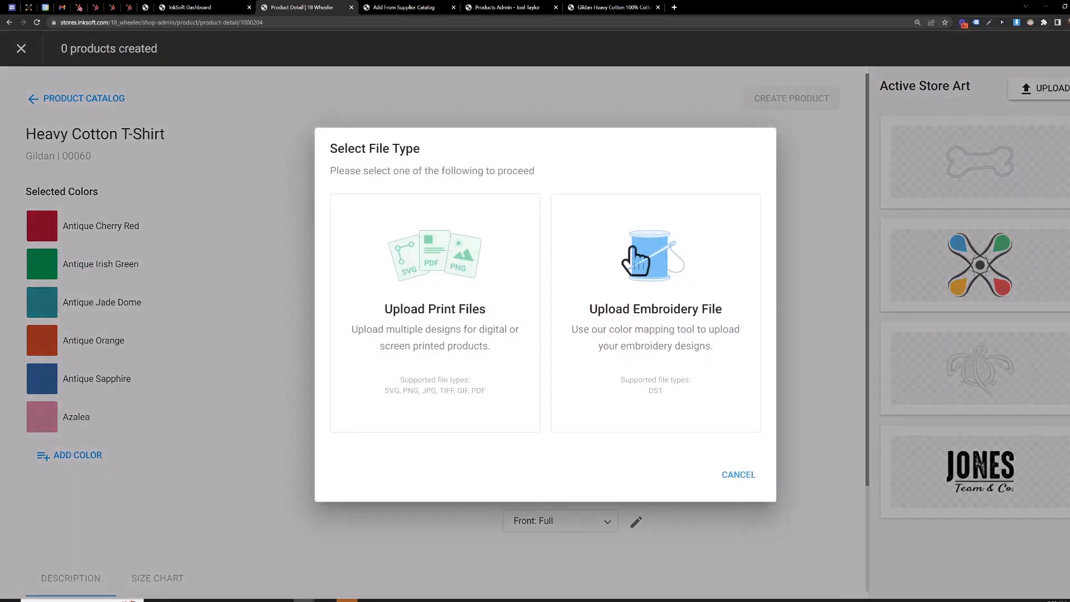
click(440, 287)
click(545, 399)
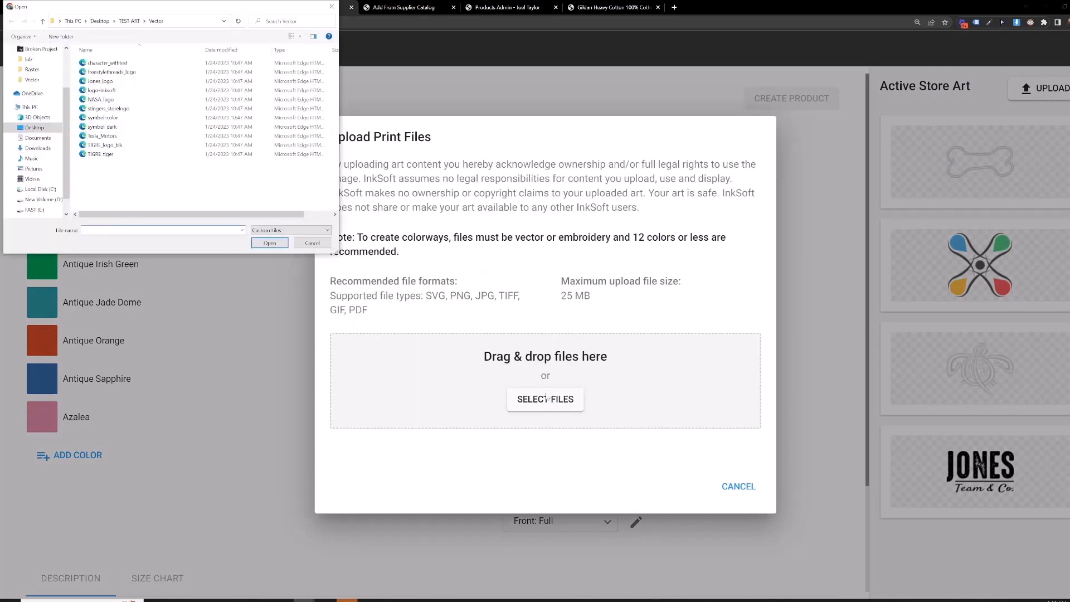
click(103, 91)
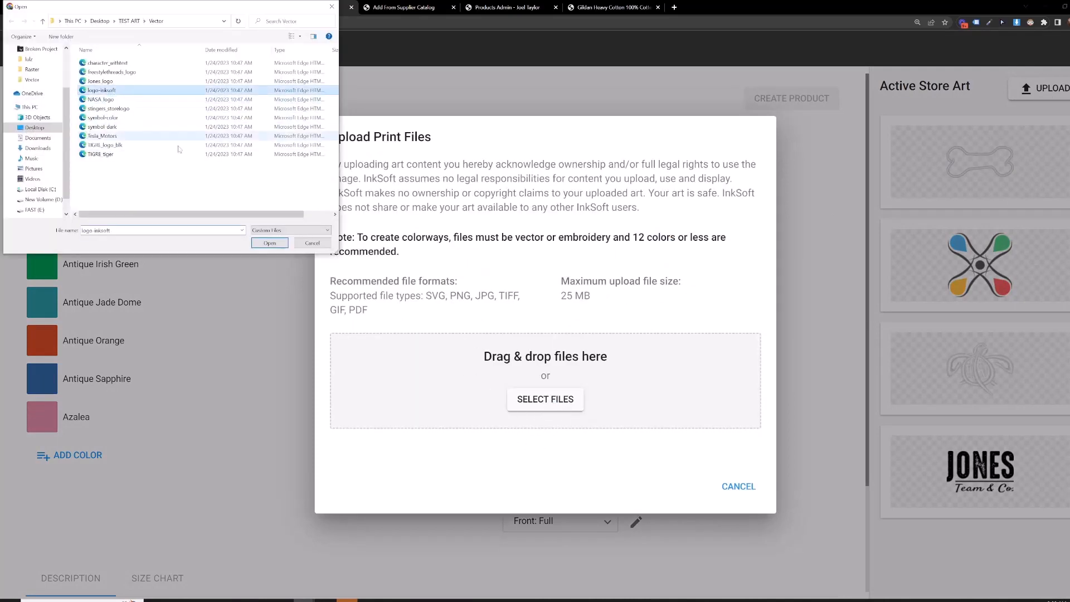
click(267, 242)
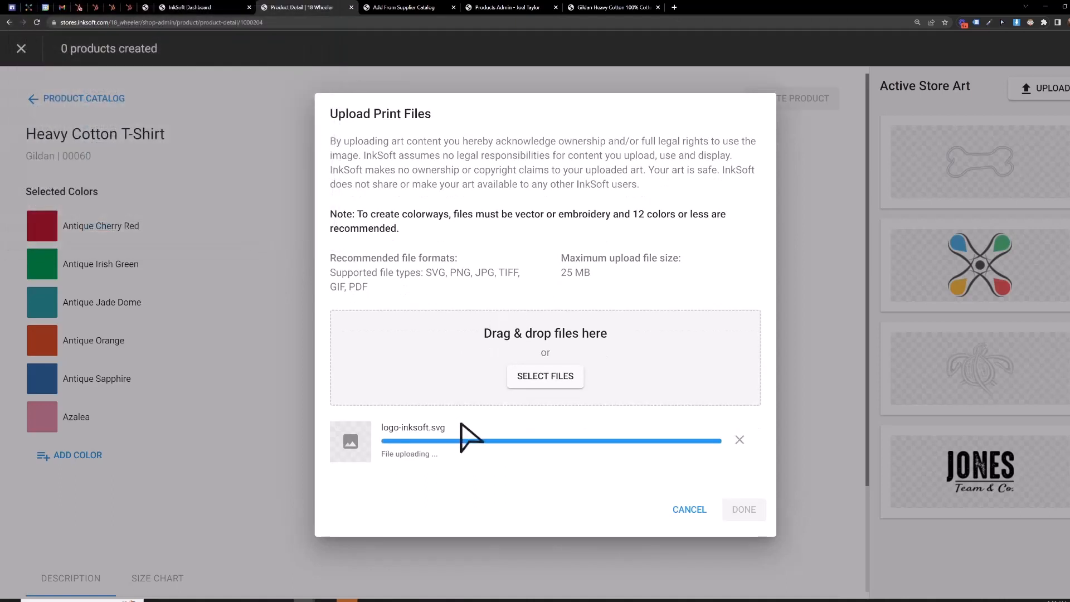
drag(466, 438, 433, 430)
click(493, 494)
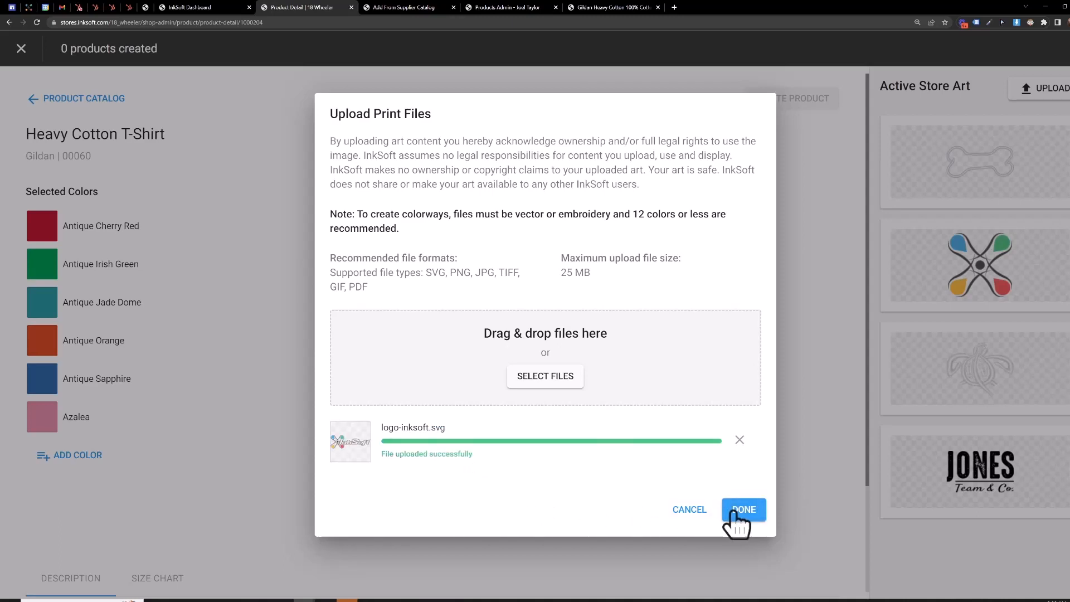
click(743, 510)
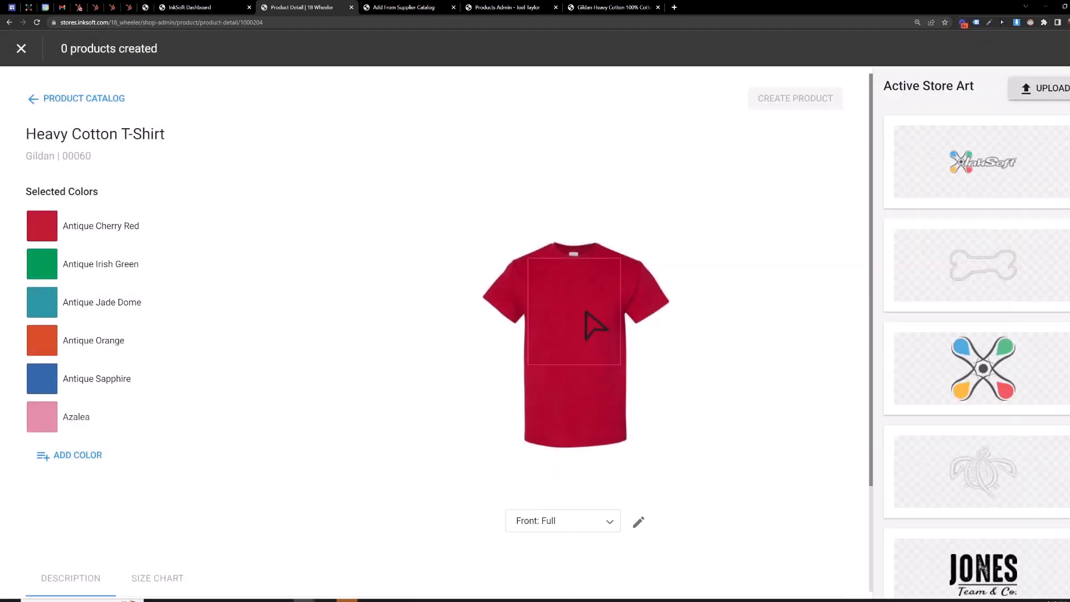
Place the InkSoft logo on the shirt's front and preview it on the other selected shirt colors
click(973, 168)
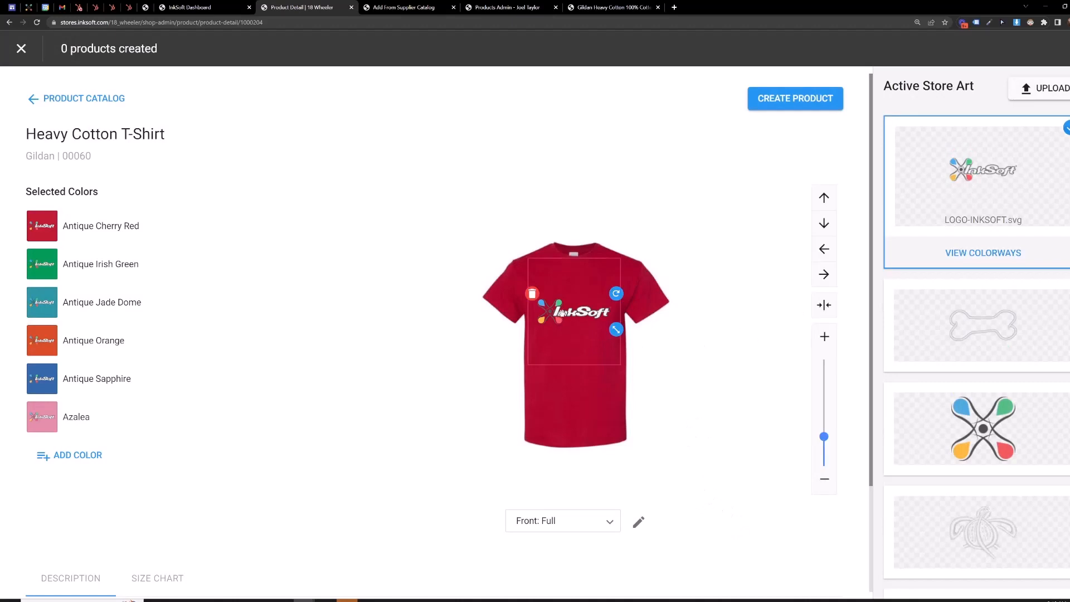
click(164, 331)
click(35, 276)
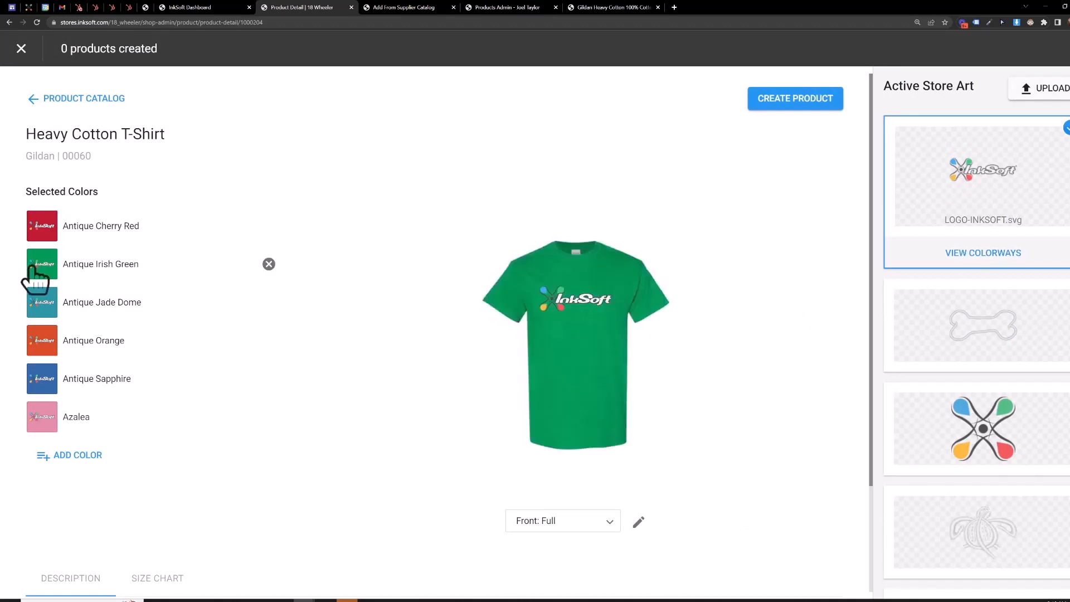
click(36, 301)
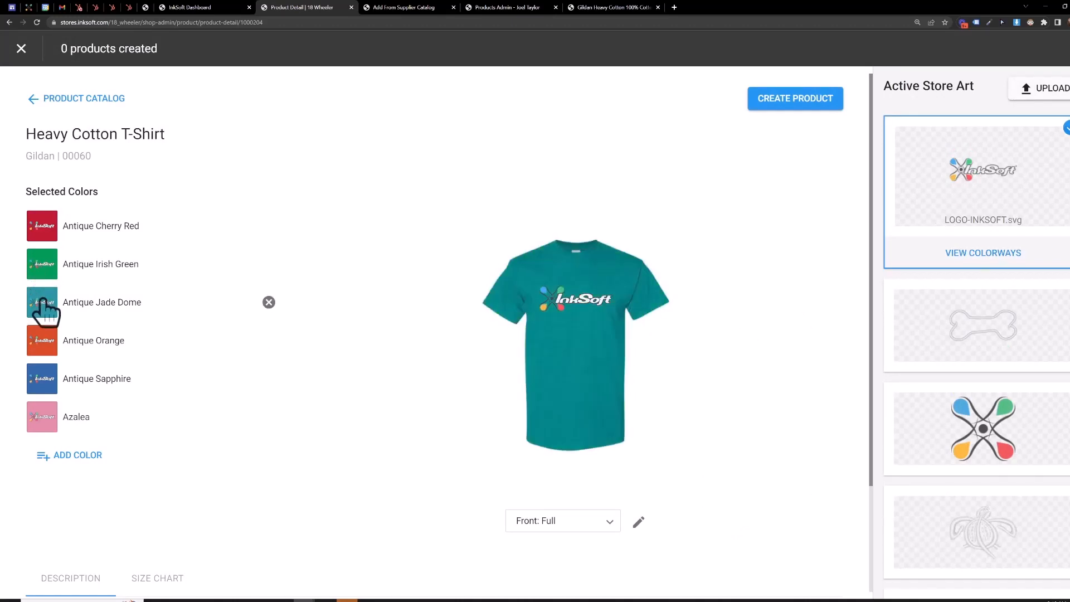
click(44, 347)
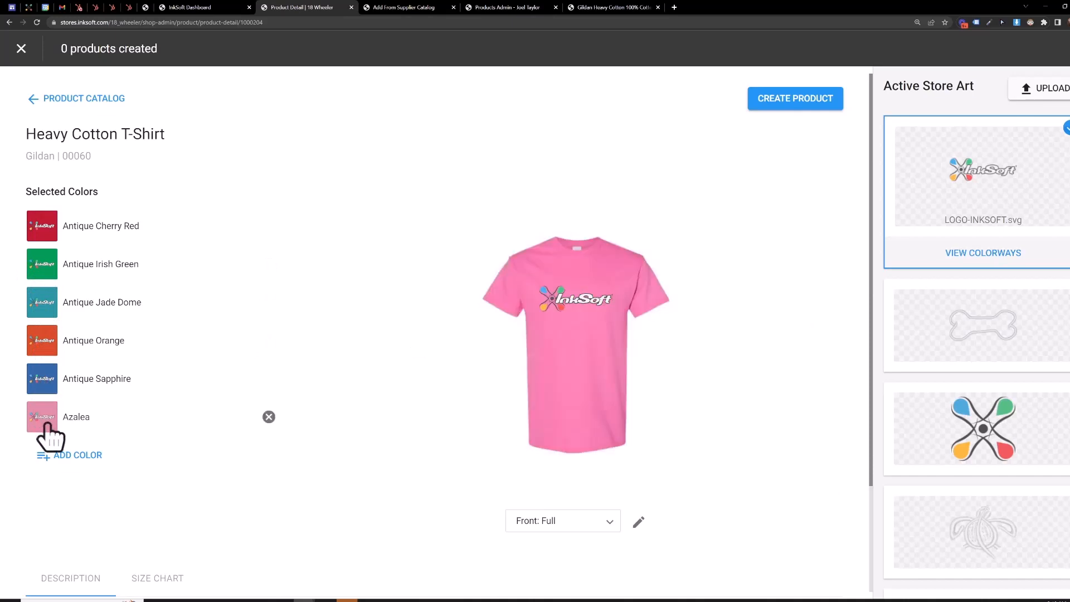
click(46, 273)
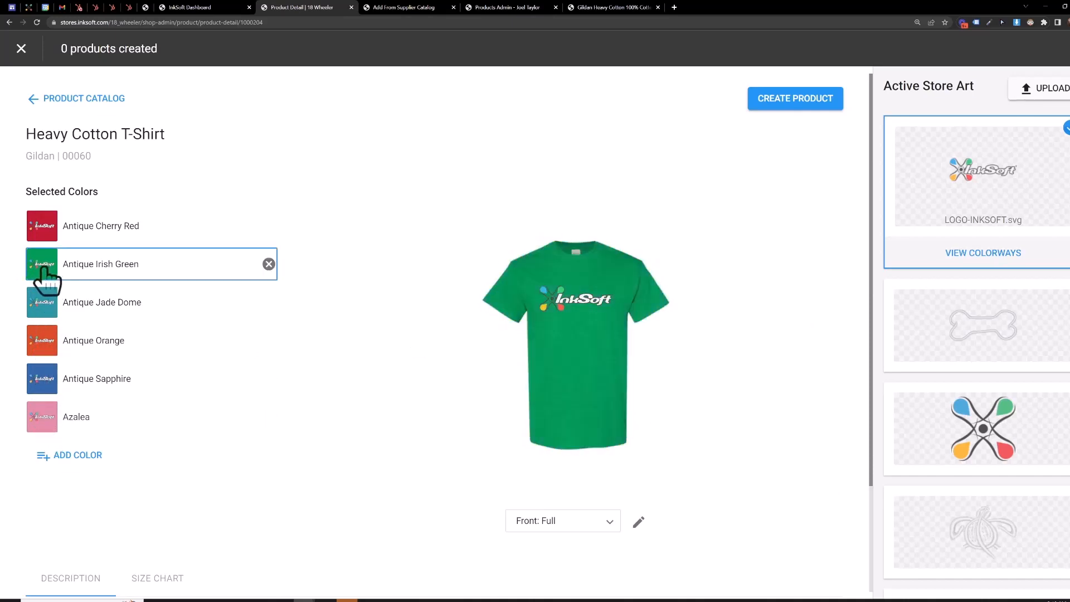
Add Carolina Blue to the shirt's selected colors
click(74, 455)
scroll(79, 401, down, 2)
scroll(77, 360, down, 2)
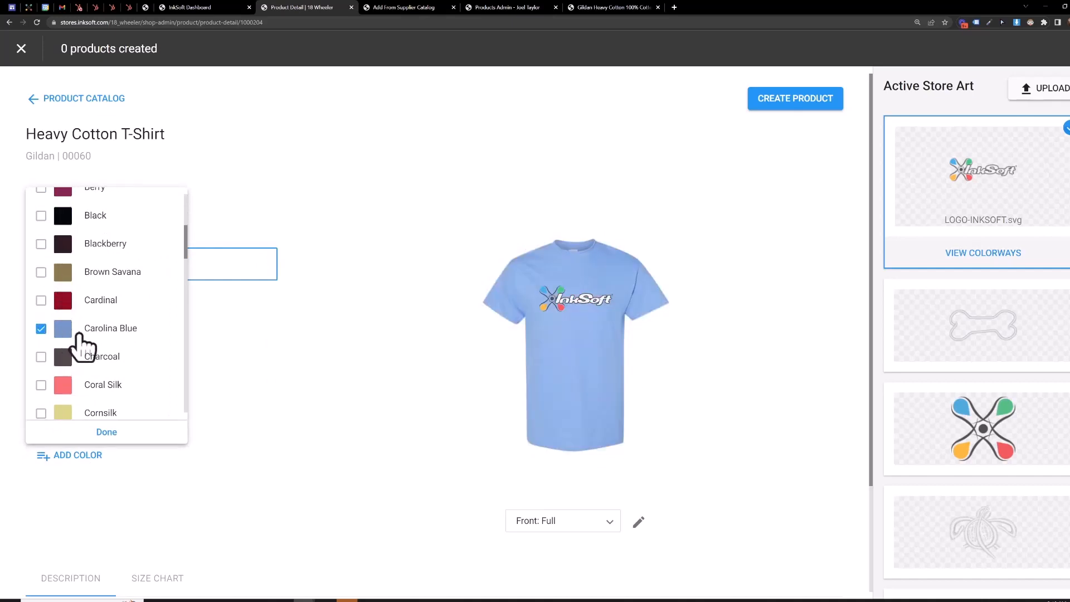
click(109, 434)
click(80, 465)
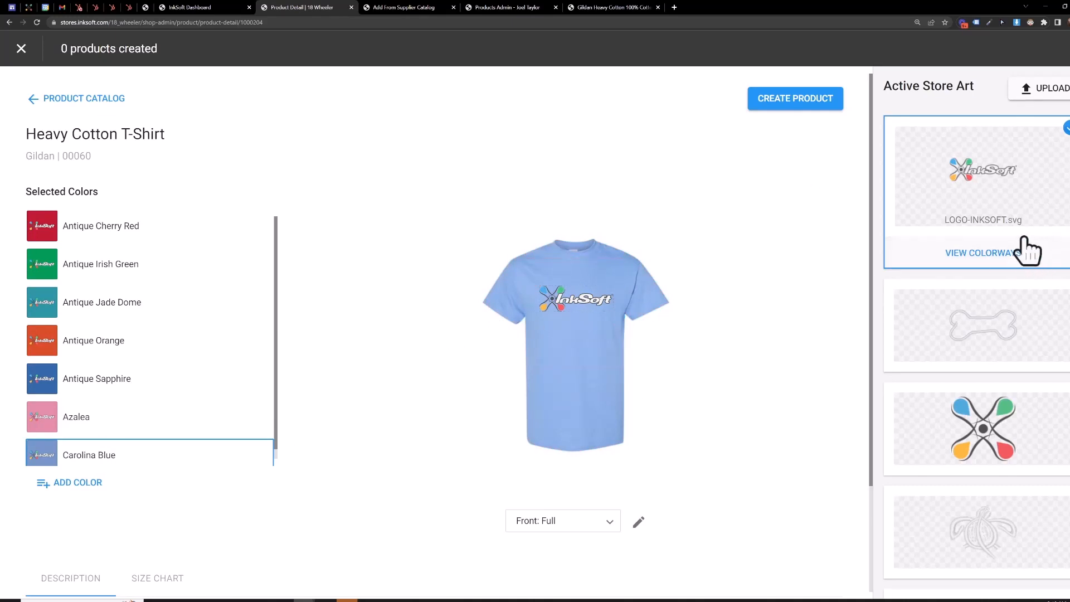
Create and save a new colorway of the InkSoft logo that replaces its light blue with #3a8cbd
click(989, 251)
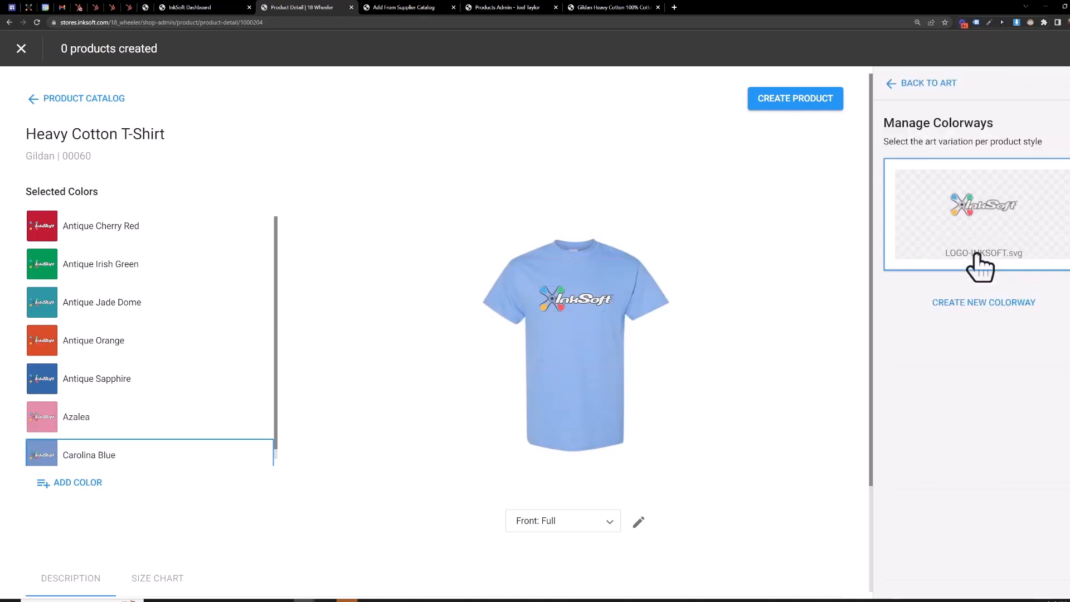
click(987, 310)
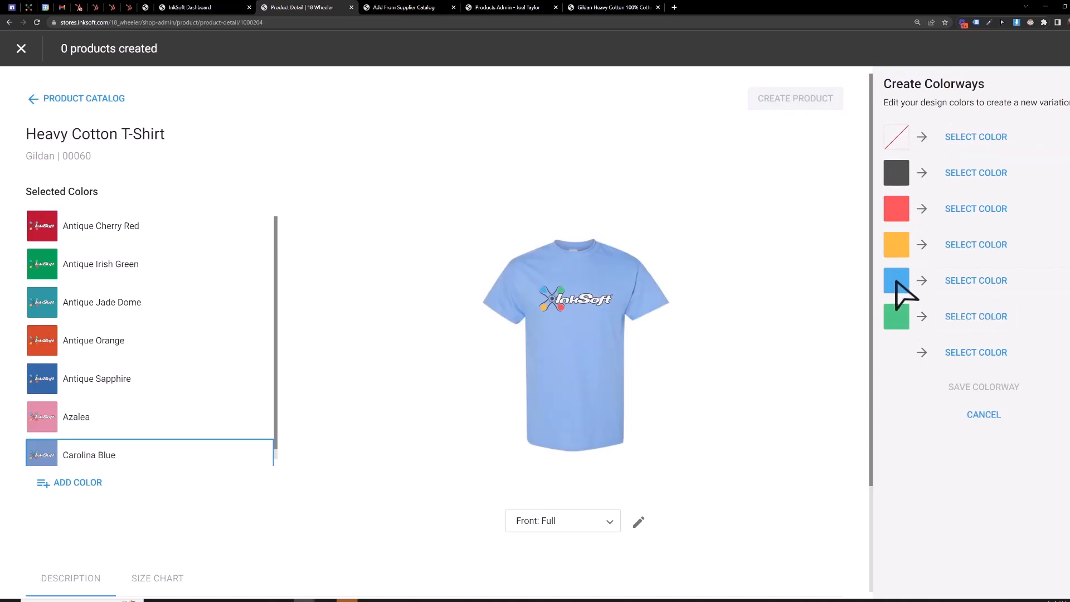
click(966, 282)
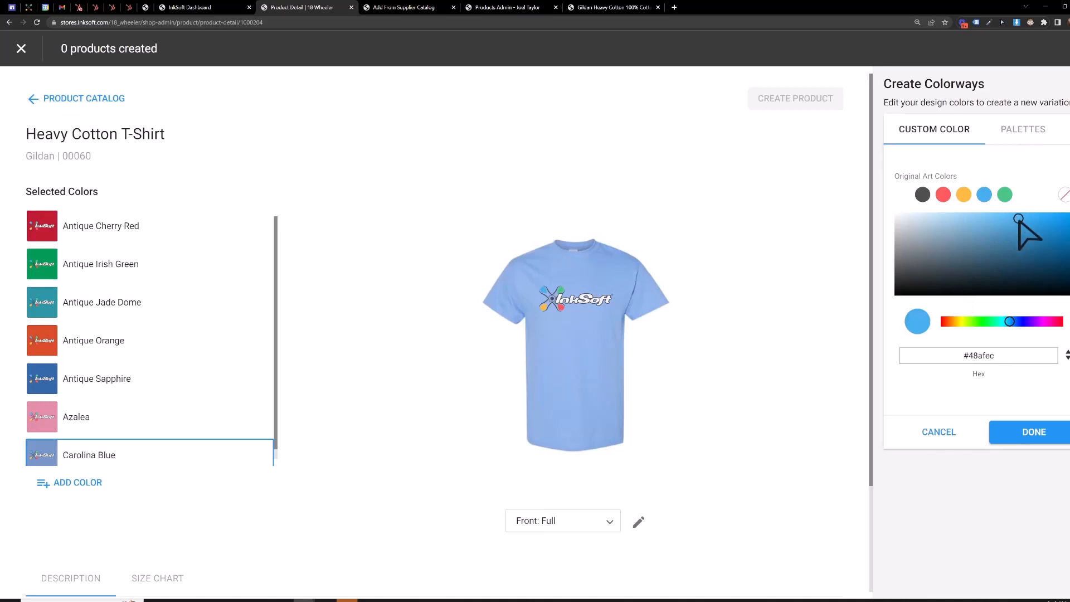
drag(1019, 219, 1019, 234)
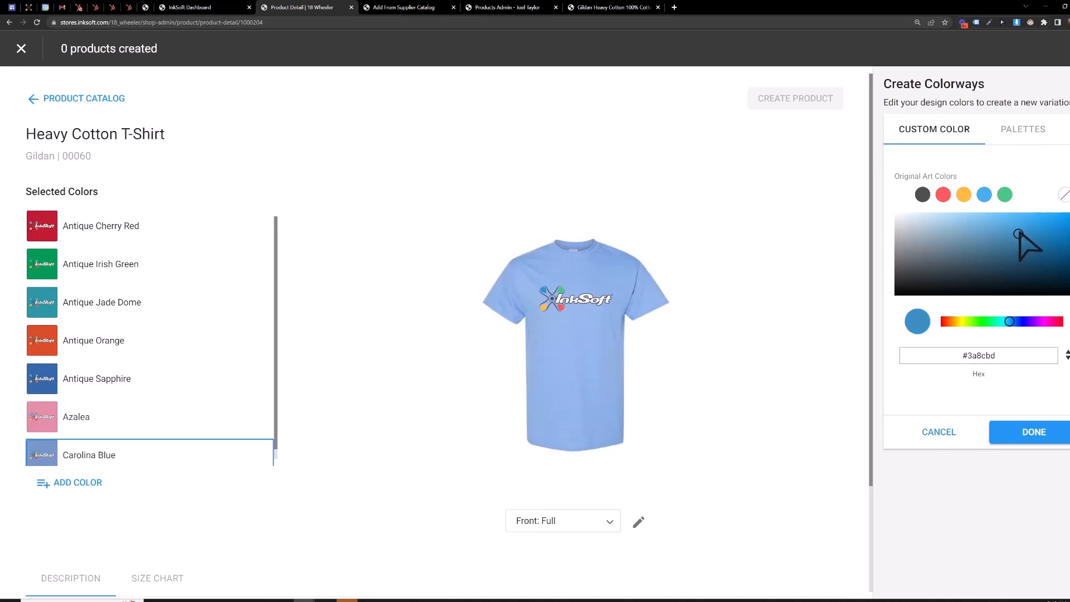
click(563, 288)
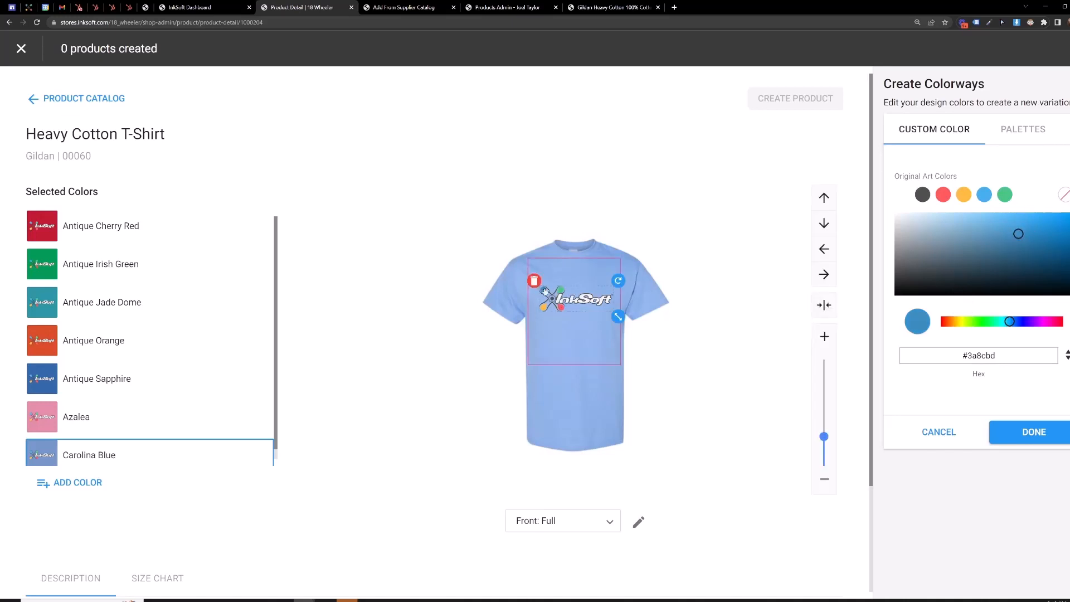
click(1044, 438)
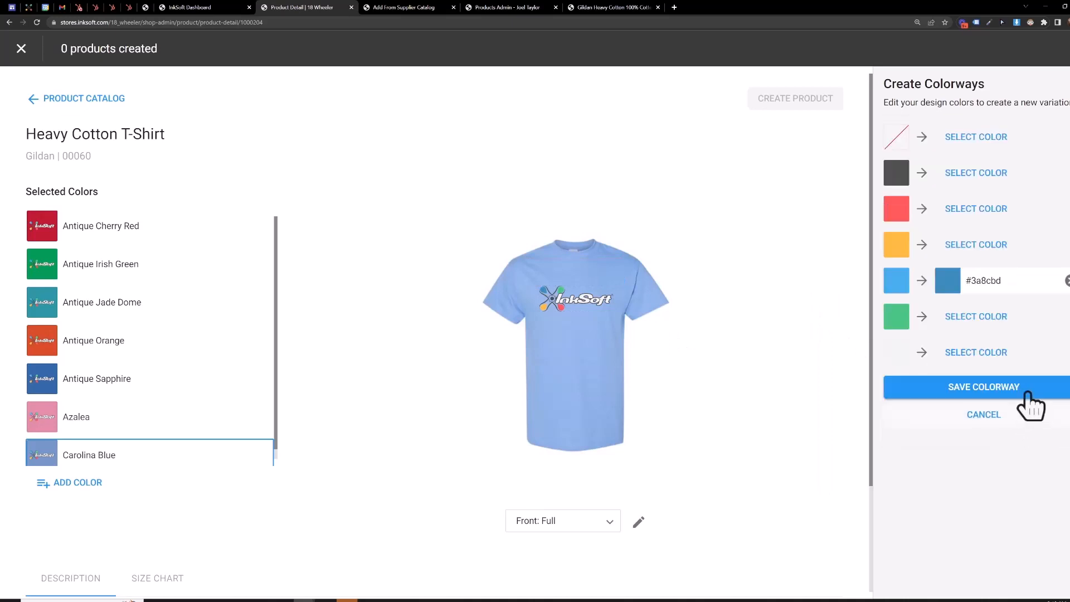
click(993, 397)
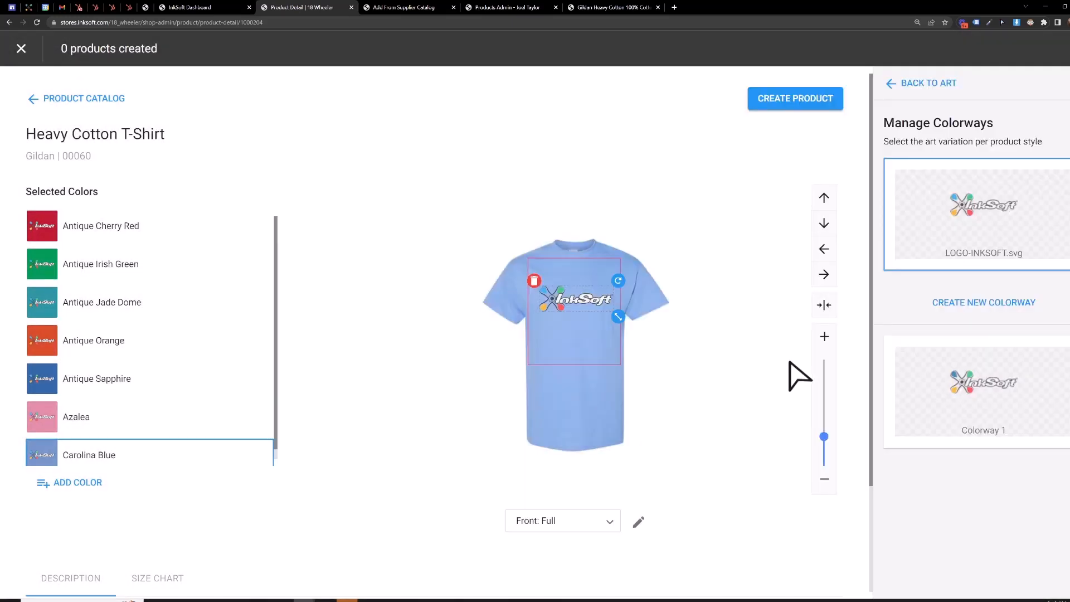
Compare the original logo with Colorway 1 on the Carolina Blue shirt, keep Colorway 1, and select the Azalea shirt
click(968, 390)
click(968, 223)
click(968, 379)
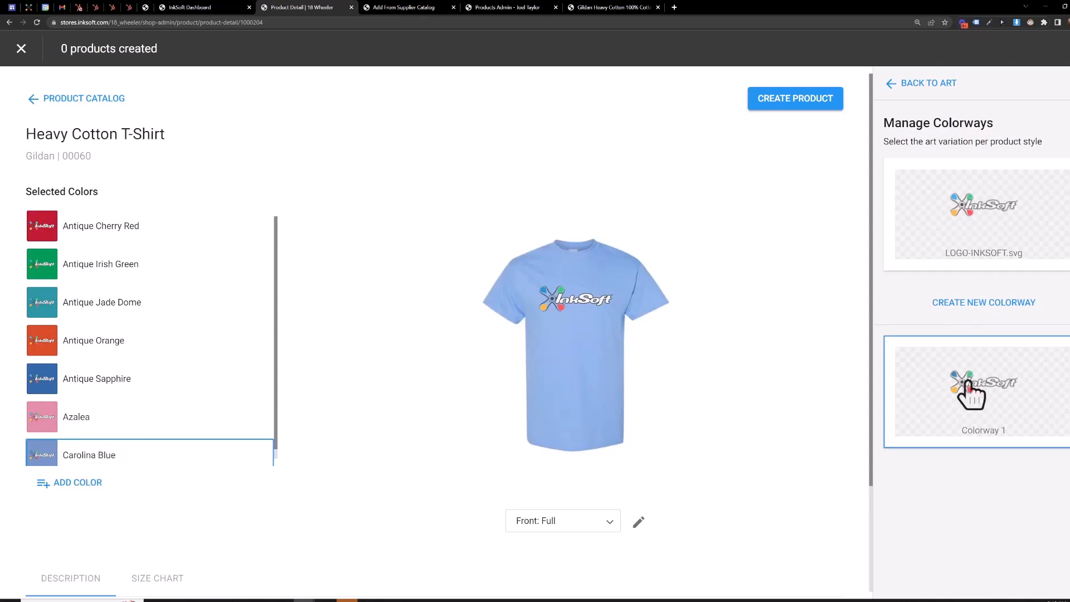
click(110, 429)
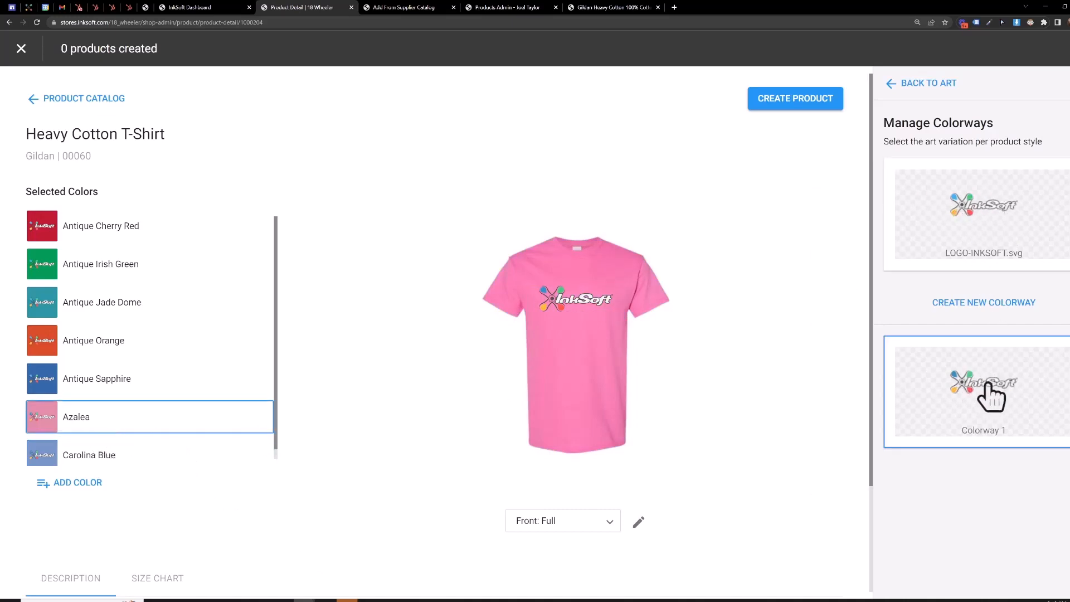
Create the Heavy Cotton T-Shirt product and continue to its product details
click(798, 104)
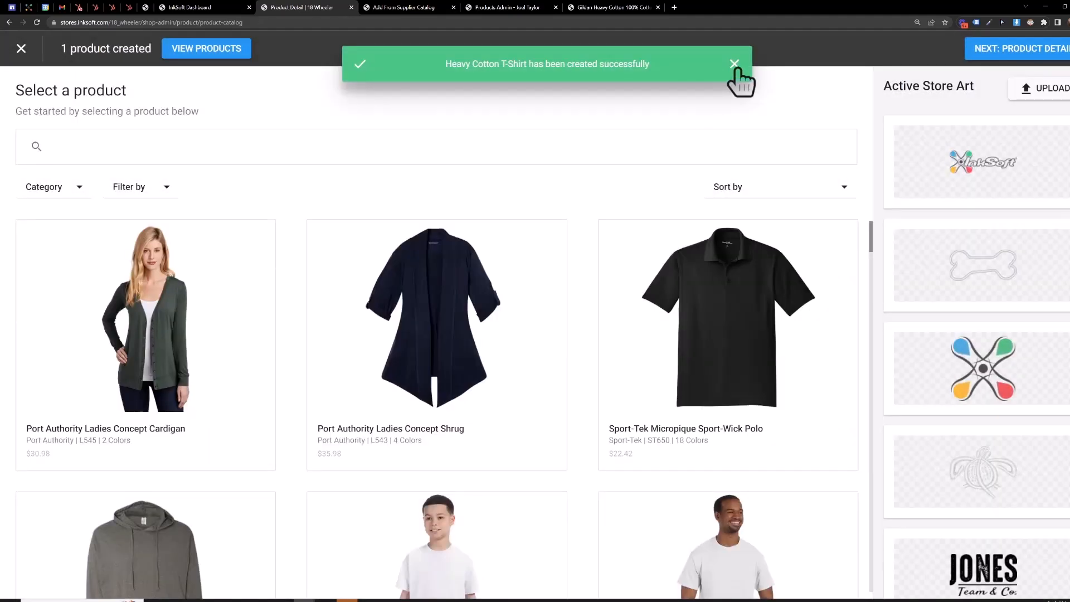
click(735, 65)
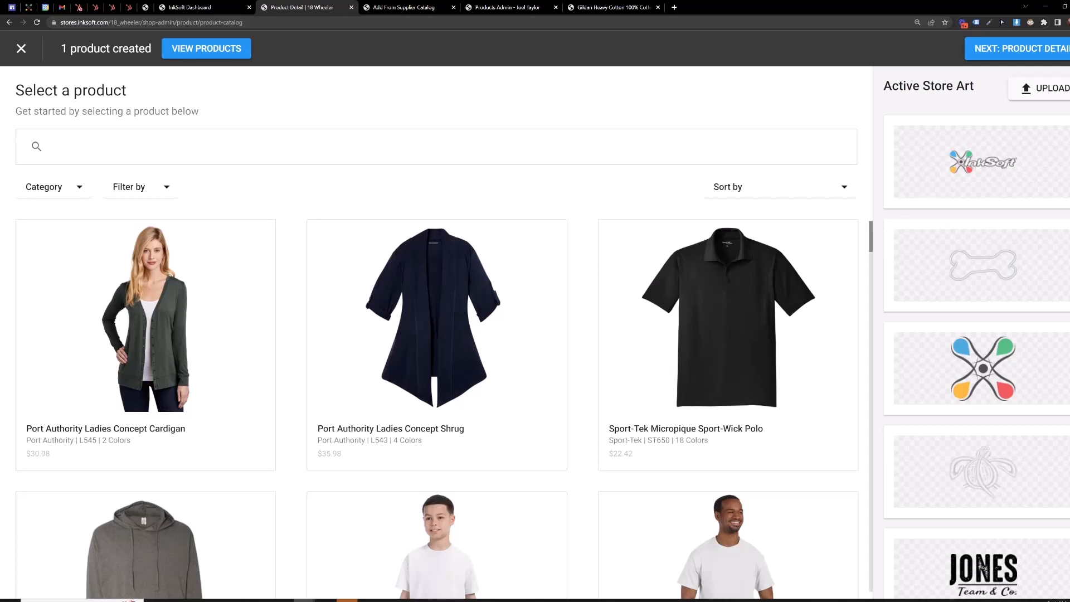
click(1003, 50)
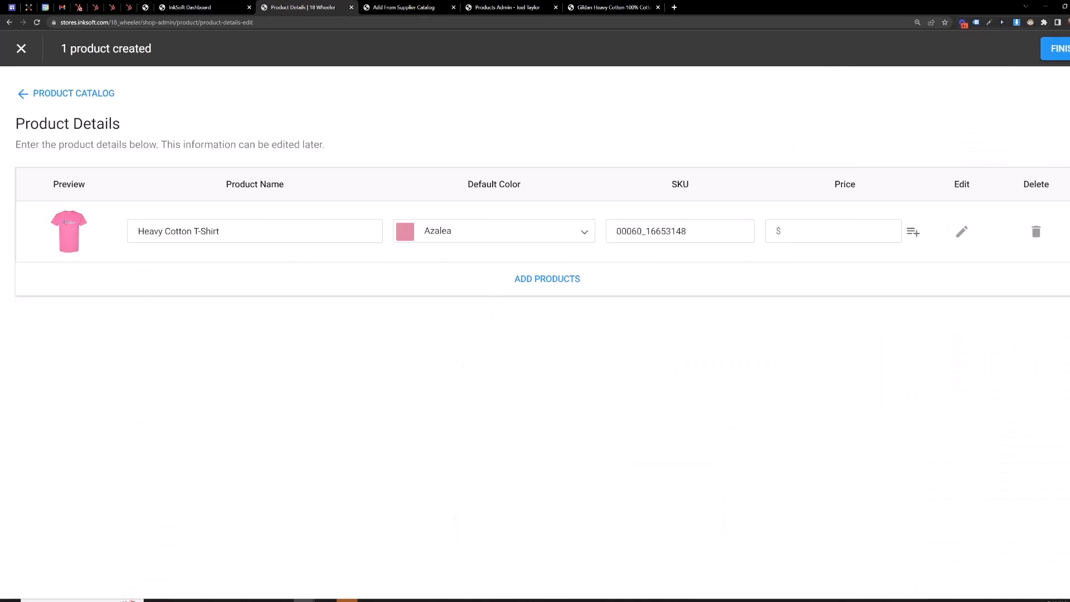
Keep the product name and set the T-shirt's default color to Carolina Blue
click(221, 231)
triple_click(219, 231)
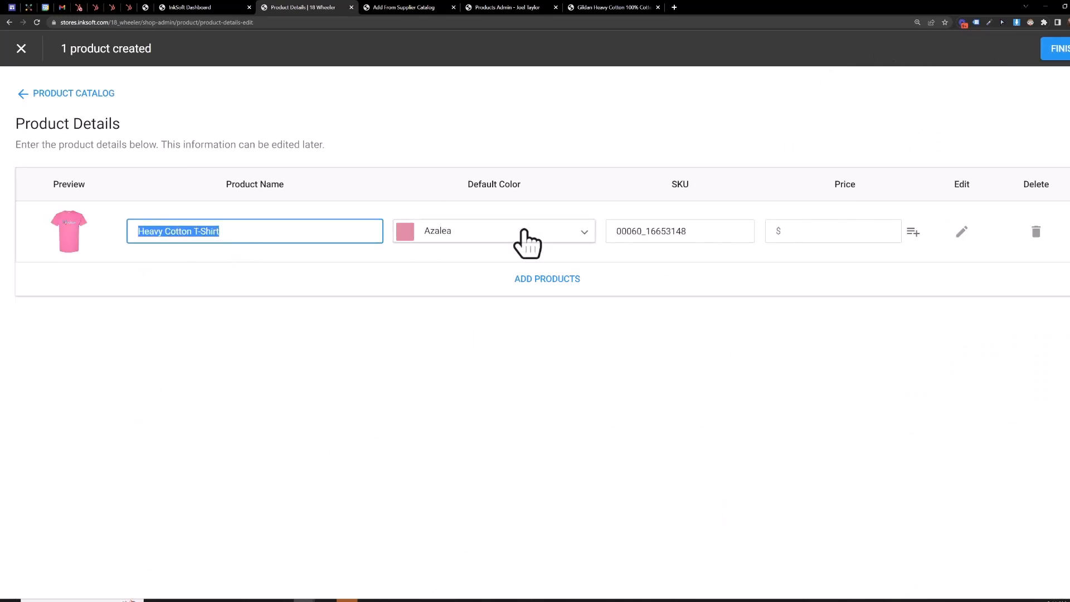
click(523, 232)
click(454, 258)
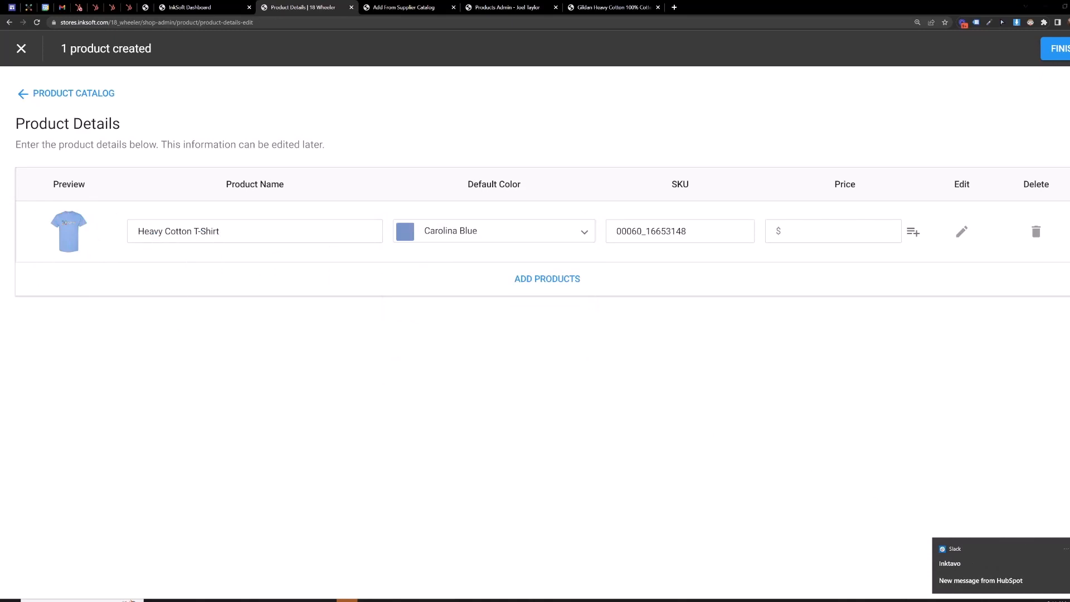
click(642, 231)
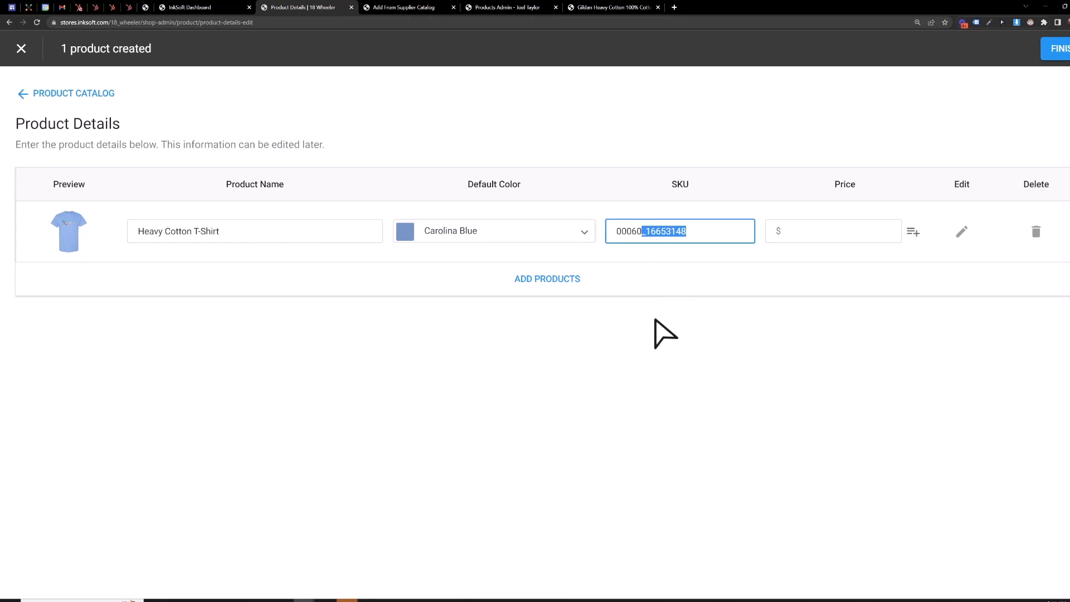
key(ctrl+a)
drag(689, 231, 676, 231)
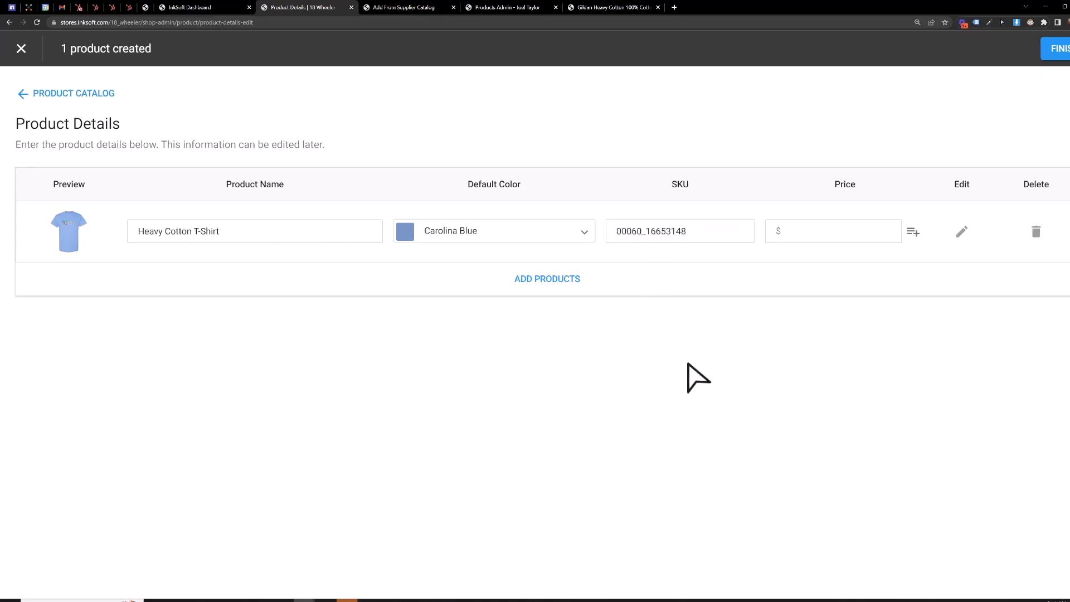
Price the Heavy Cotton T-Shirt at $25, with 2XL at $27 and 3XL at $29, and finish the product
click(836, 231)
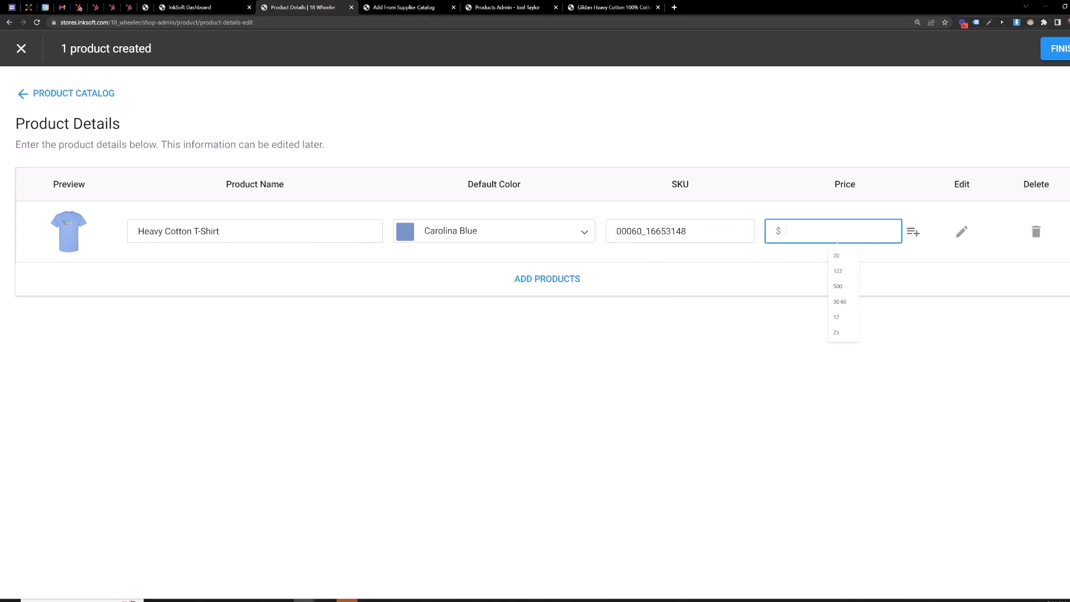
click(813, 340)
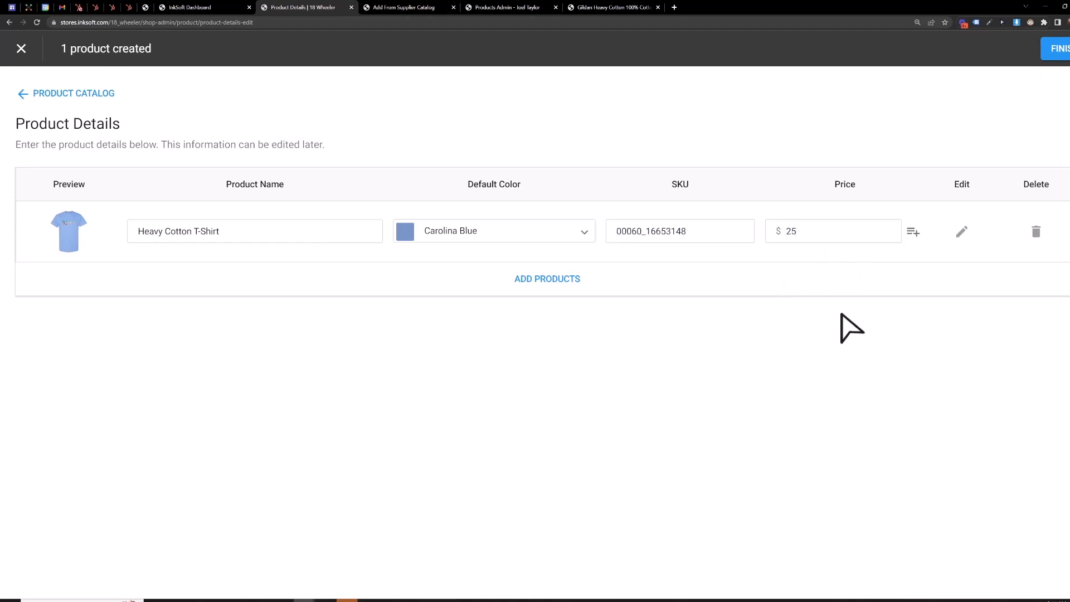
click(912, 233)
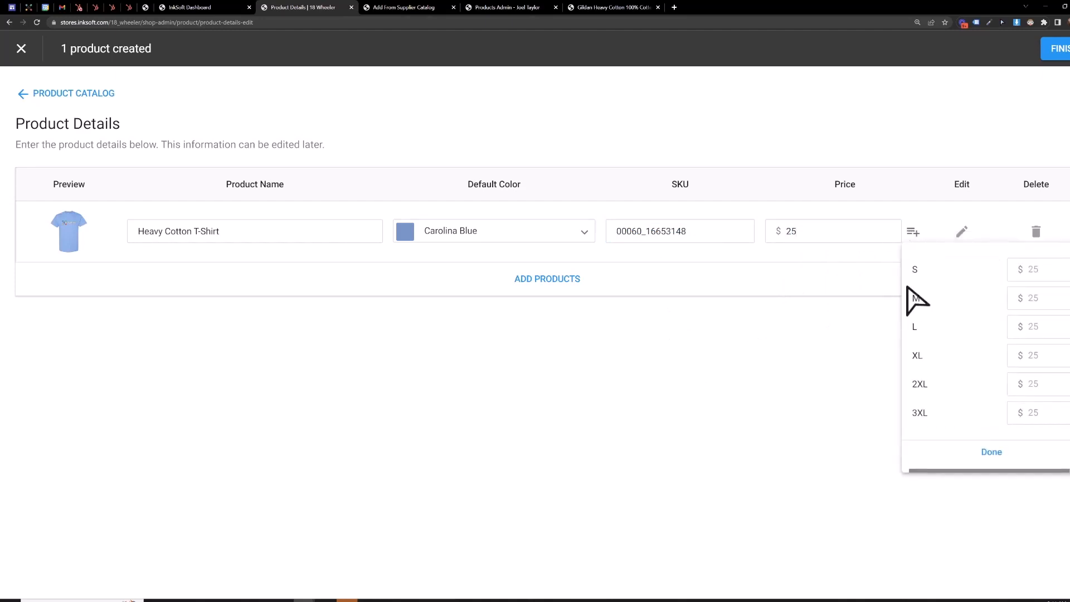
click(1026, 384)
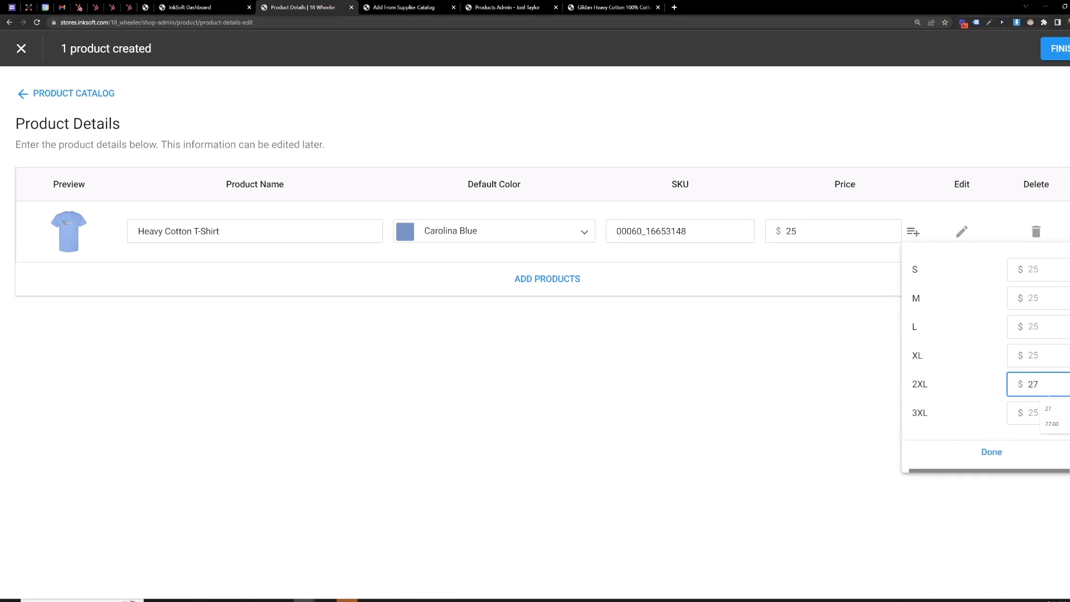
key(Tab)
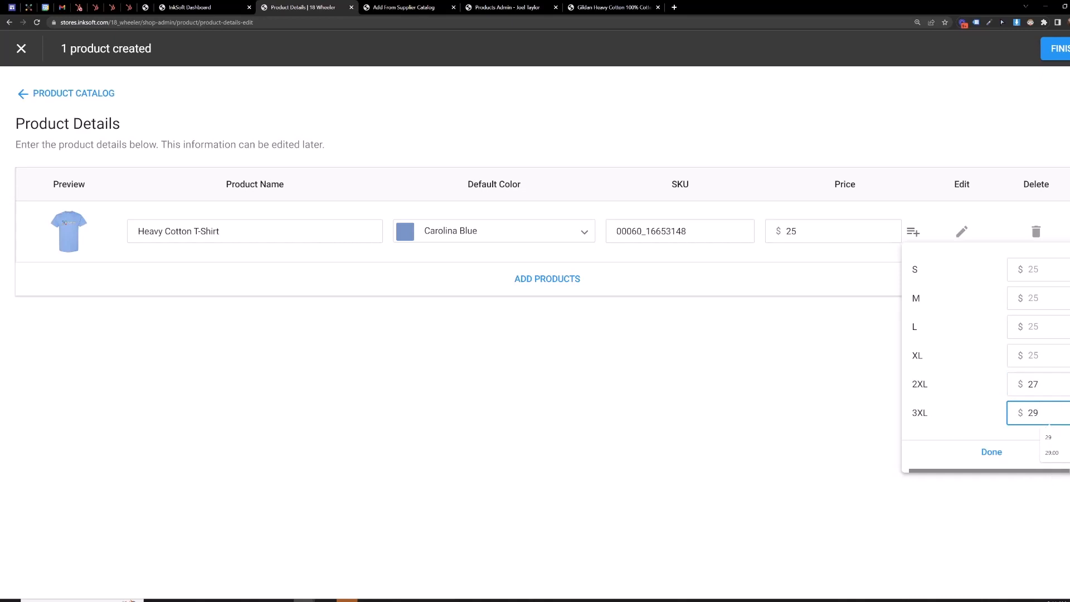
click(991, 453)
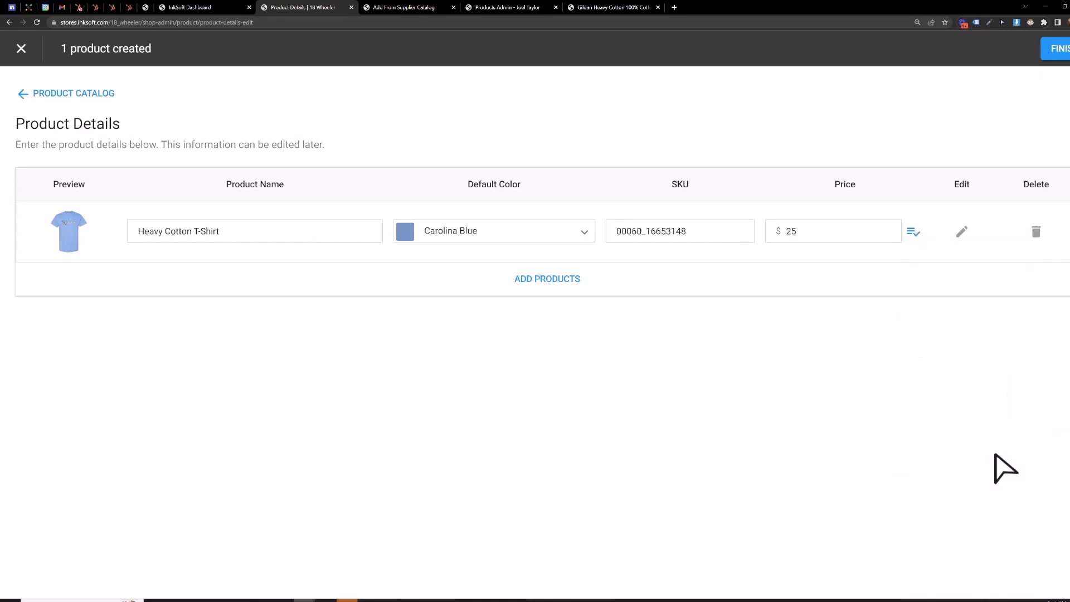
click(1050, 54)
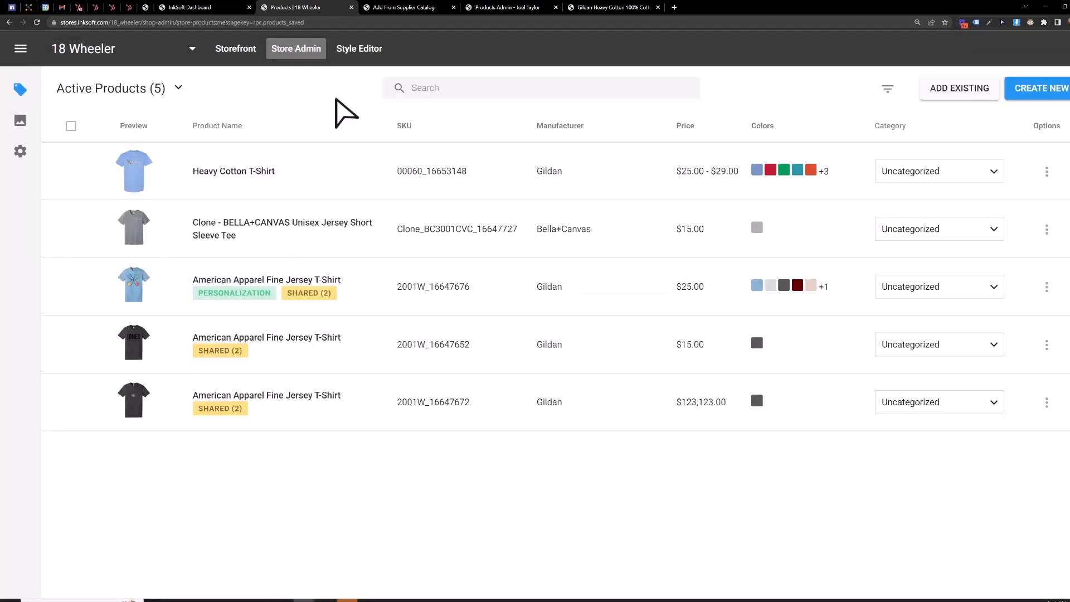
Return to the InkSoft dashboard and open Bulk Product Upload in a separate browser tab
key(ctrl+shift+Tab)
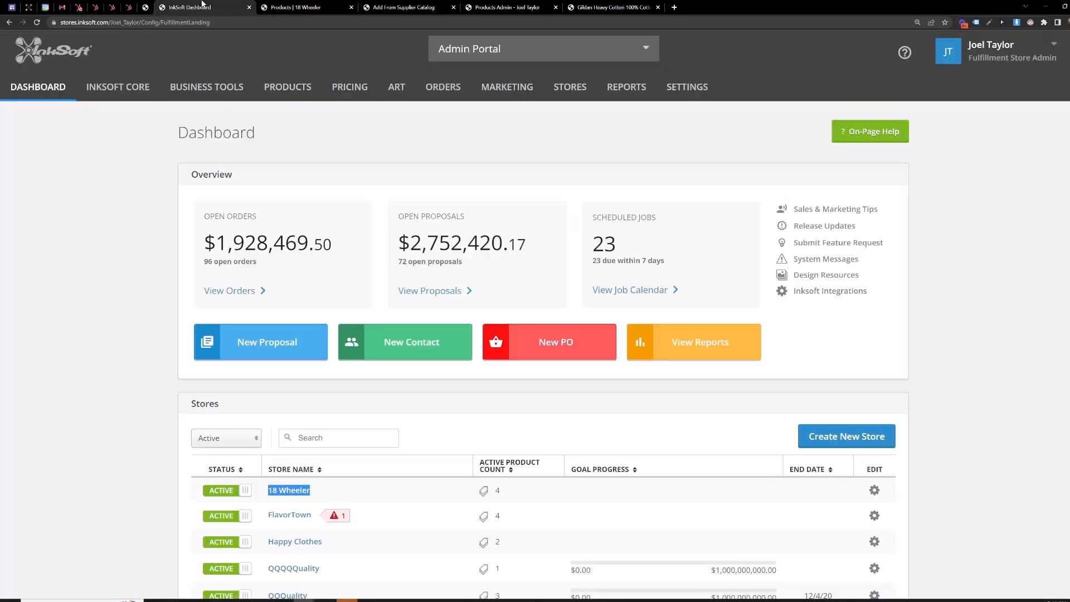
click(132, 189)
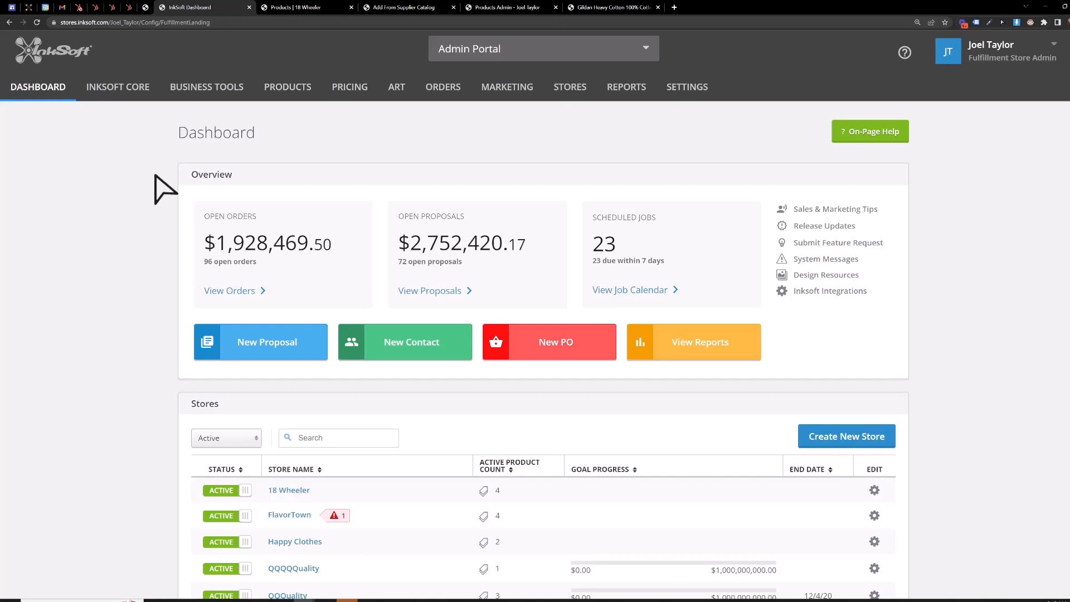
mouse_move(294, 99)
mouse_move(310, 146)
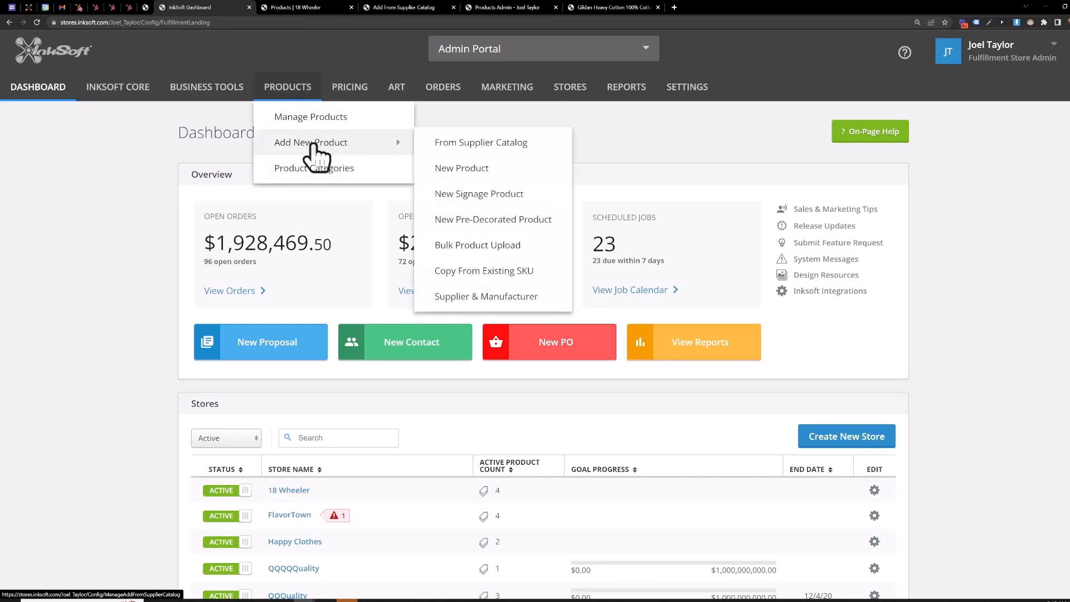
middle_click(480, 249)
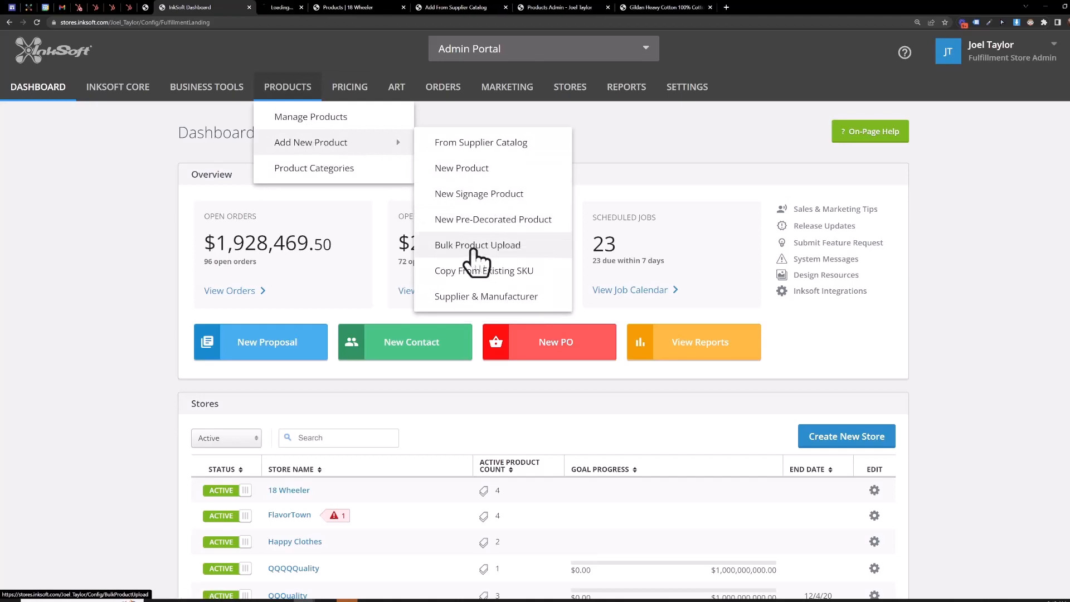
key(ctrl+Tab)
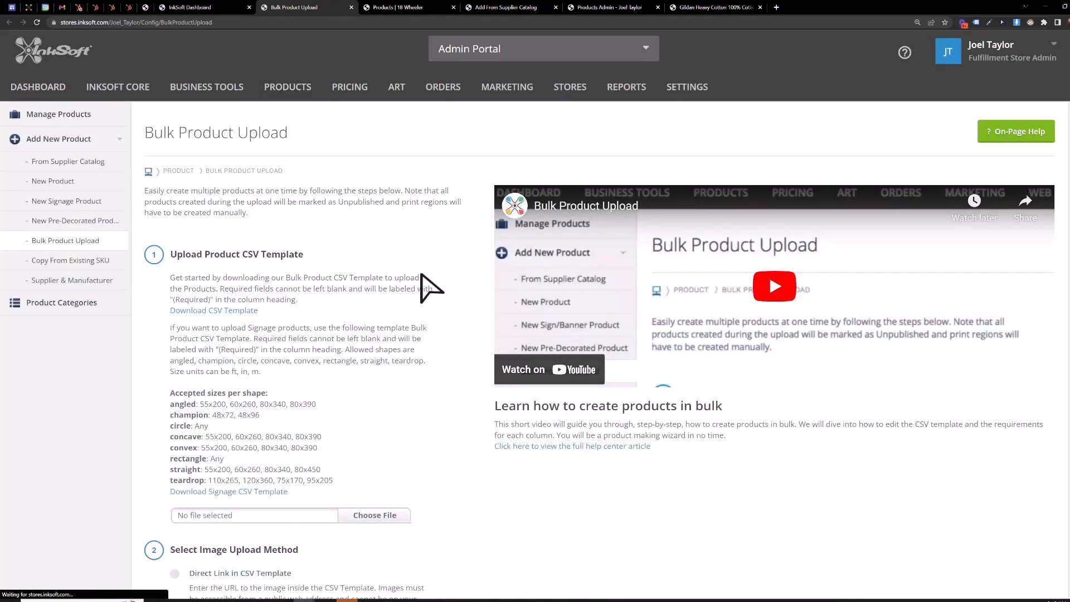
Download the bulk product CSV template and open it in Excel, dismissing the activation notice
scroll(381, 264, down, 1)
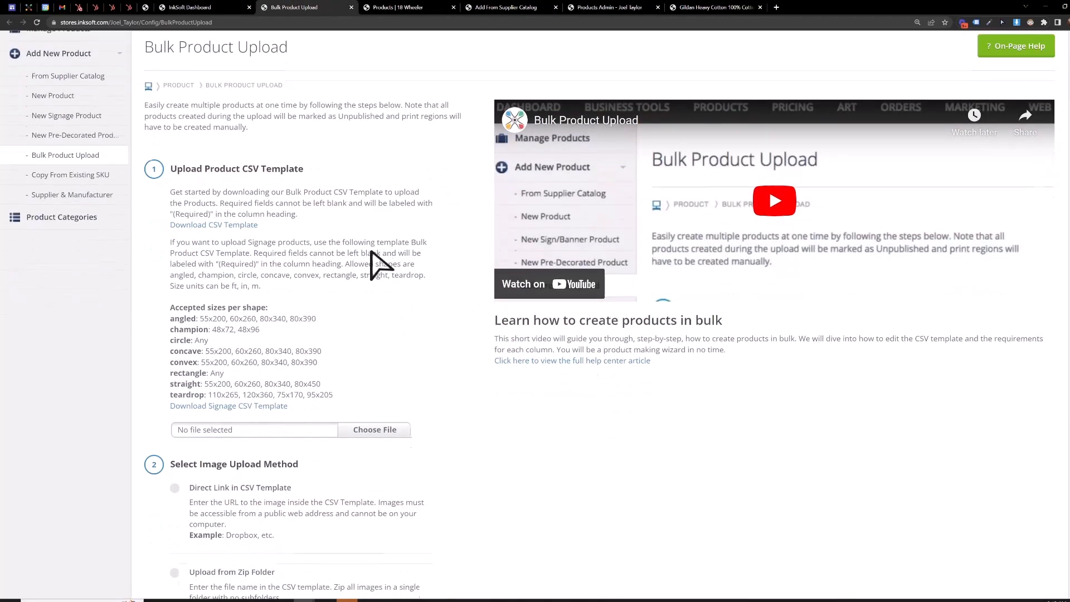
click(204, 229)
click(268, 245)
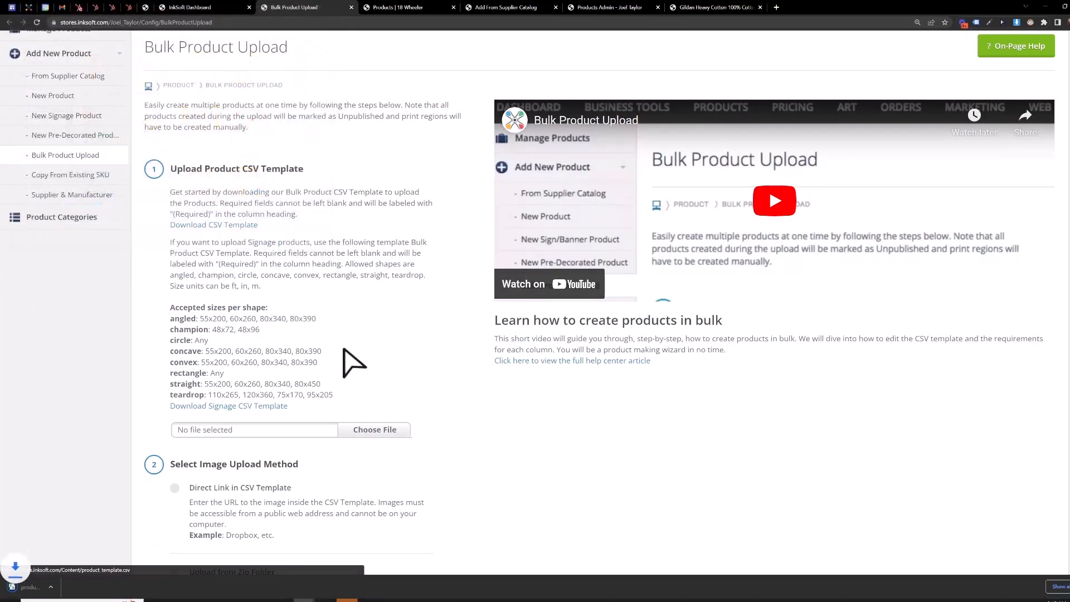
click(25, 587)
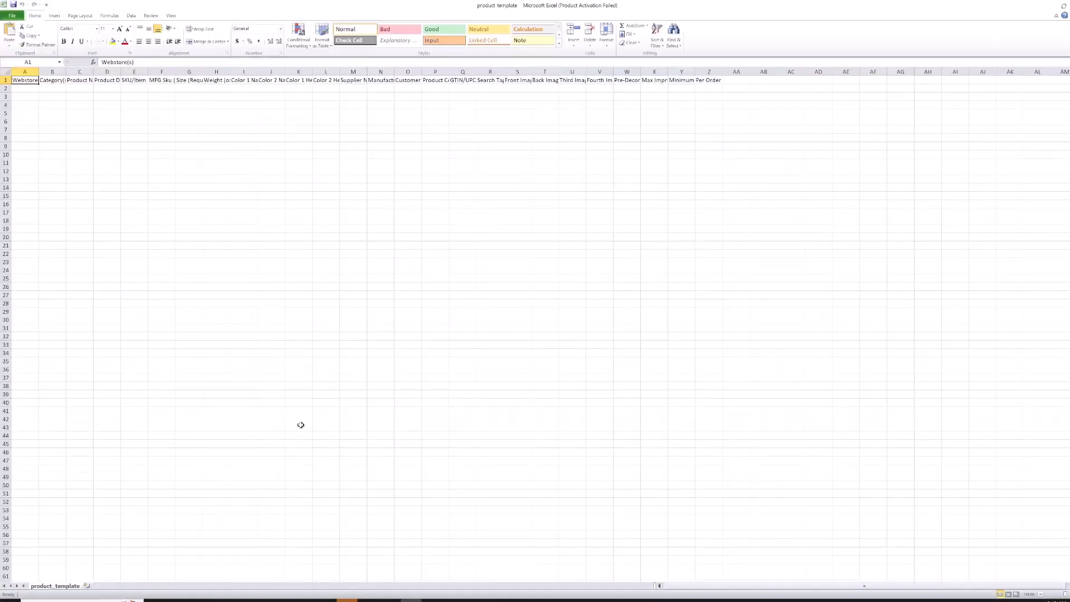
click(628, 383)
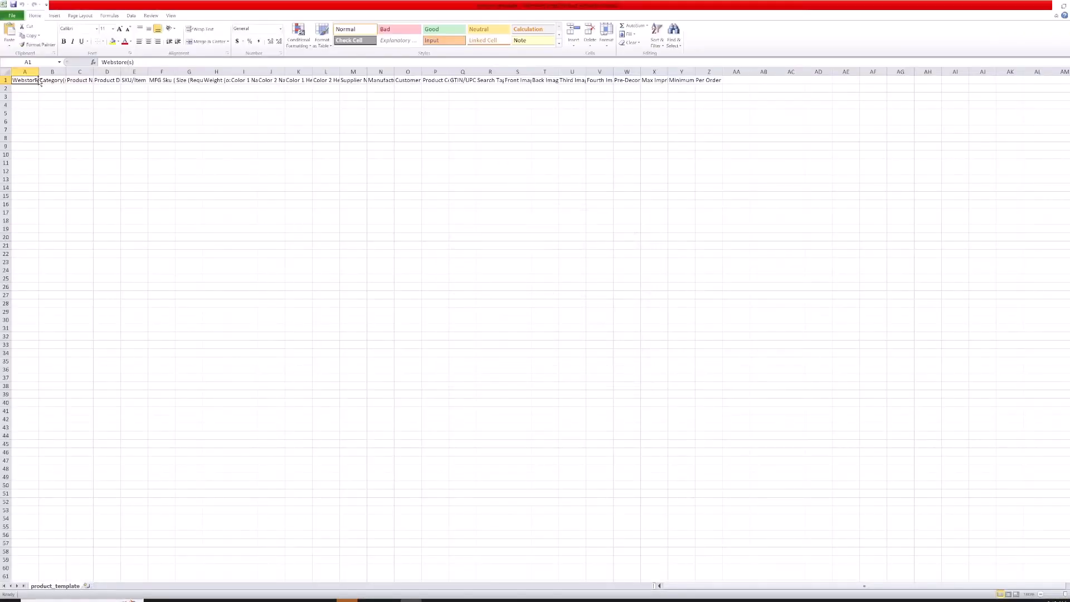
Widen columns A to D to fit their headings and check the SKU, MFG SKU, size and weight headings
drag(39, 73, 271, 73)
click(160, 82)
click(284, 72)
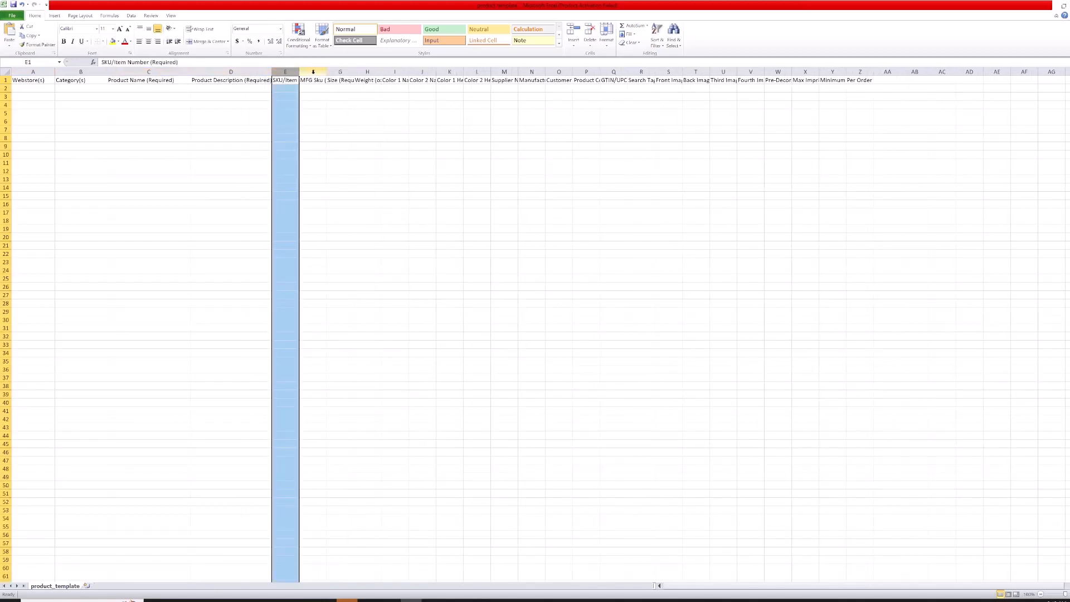
click(313, 72)
click(345, 72)
click(368, 72)
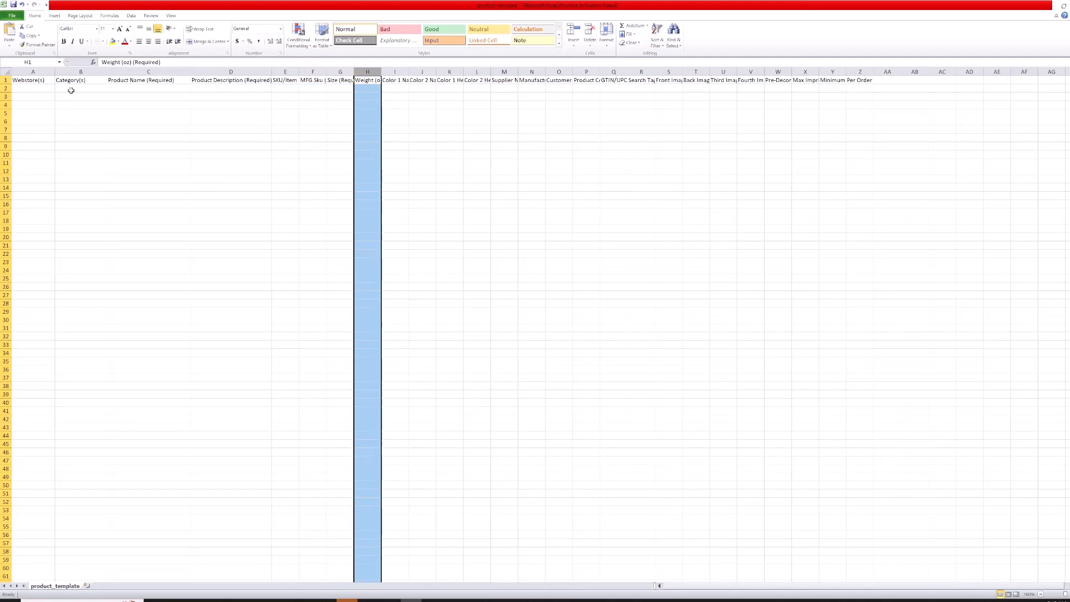
Fill row 2 with product name Gildan 5000, SKU/item number 5000 and MFG SKU 5000
click(134, 88)
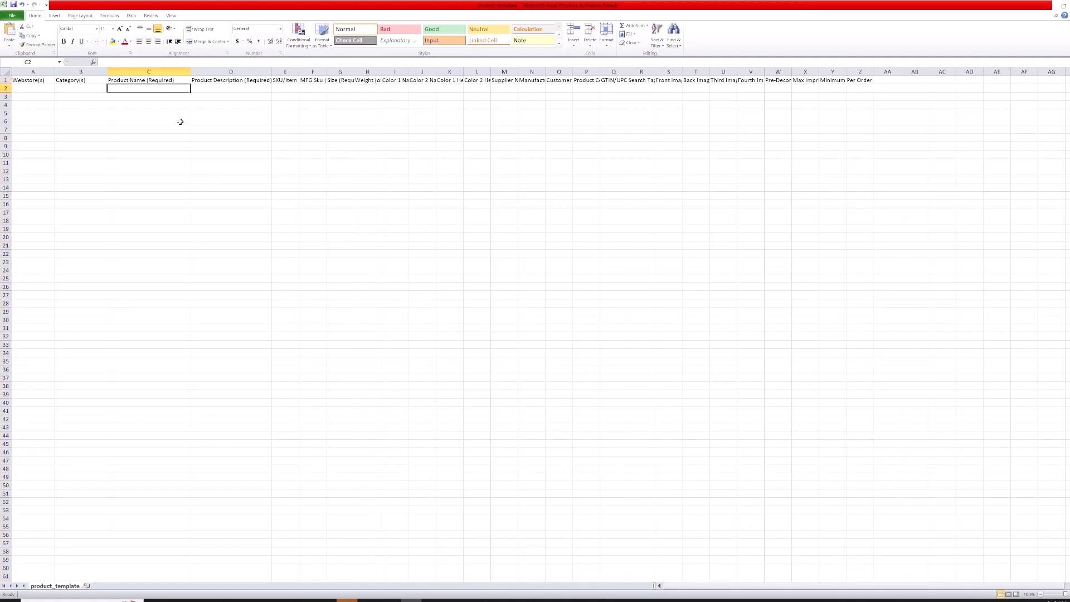
text(Gildan 5000)
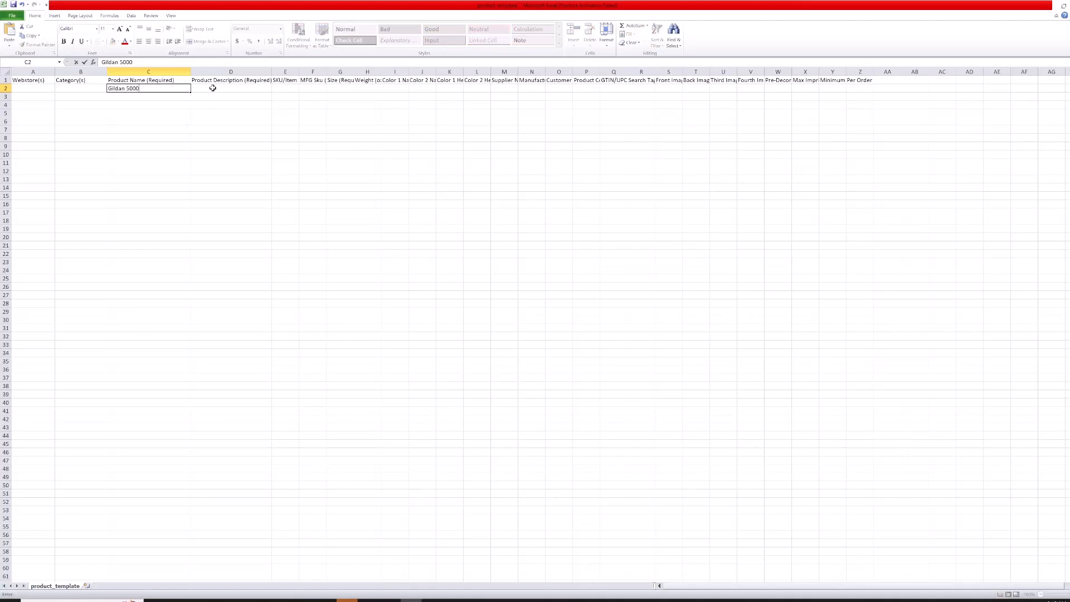
click(213, 88)
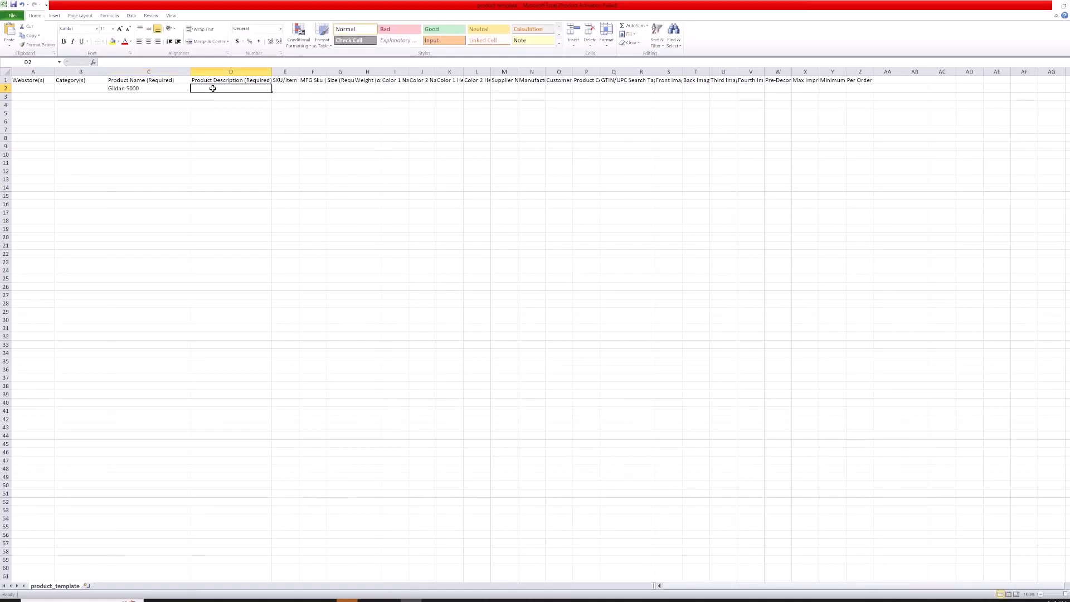
click(283, 90)
text(5000)
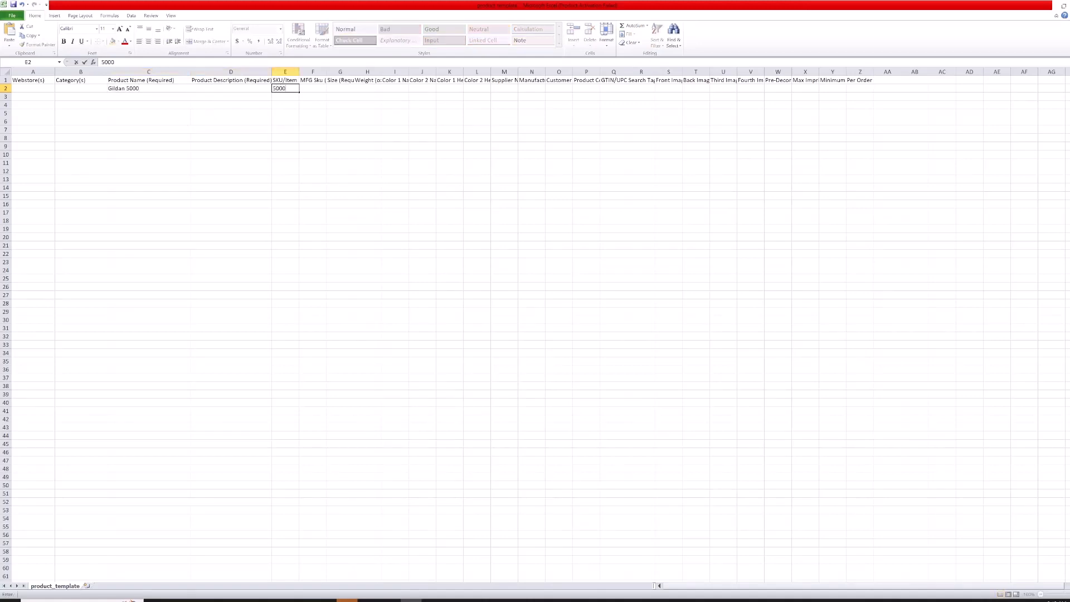
key(Tab)
text(5000)
click(348, 88)
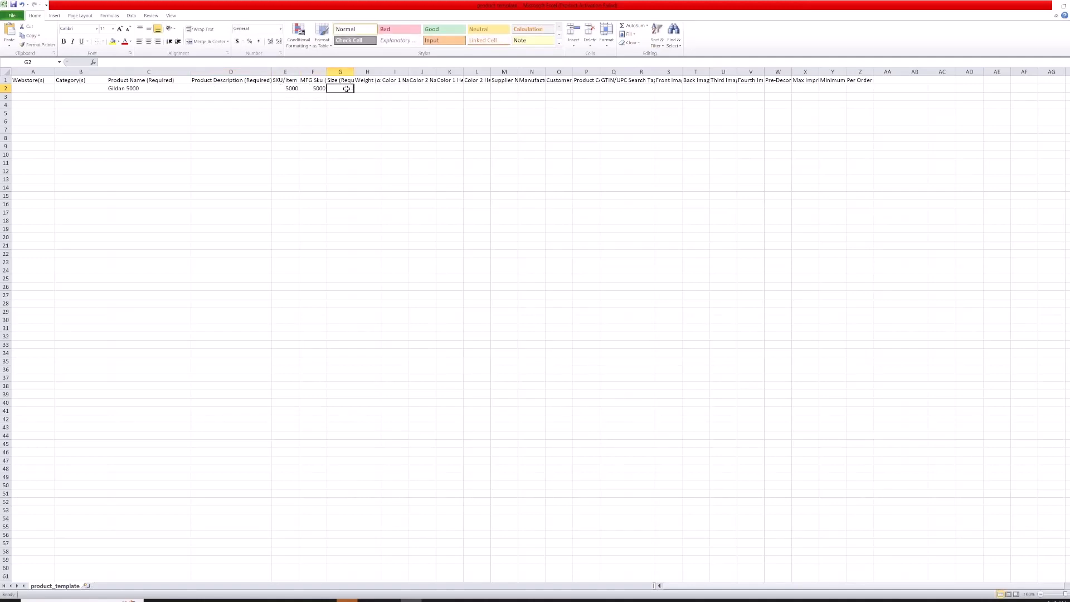
Review the entered product row, widen the Color 1 Name column to fit its heading, and close the template
click(139, 88)
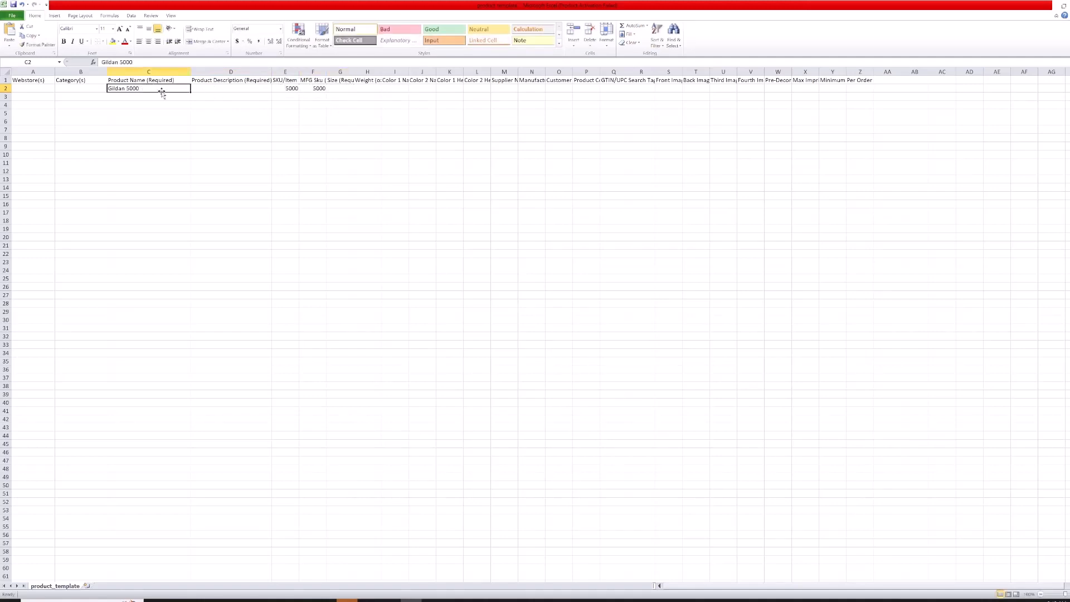
click(287, 90)
click(319, 90)
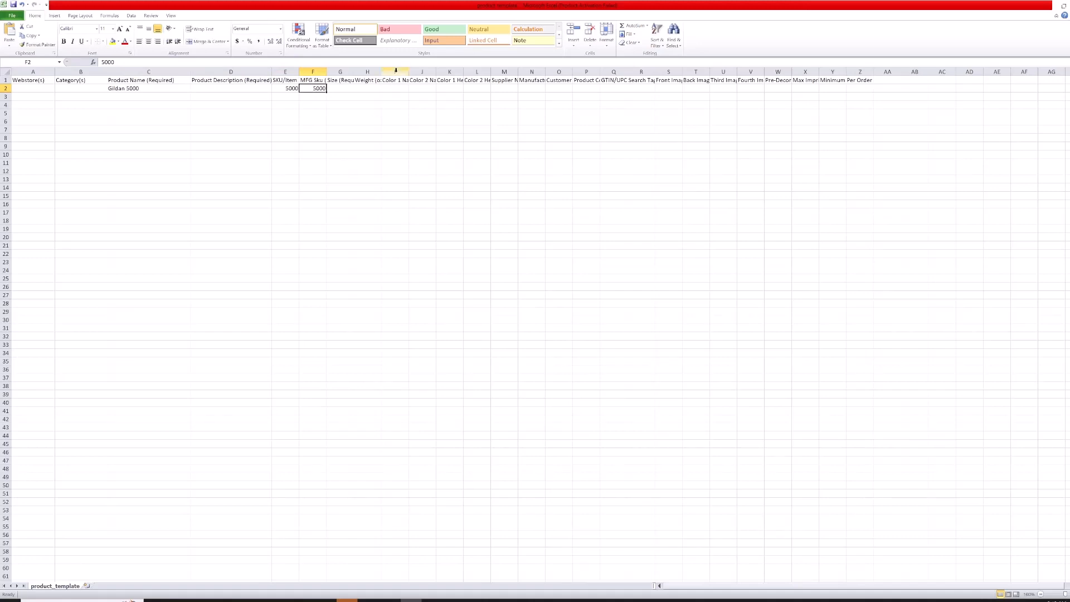
drag(411, 73, 446, 77)
click(408, 88)
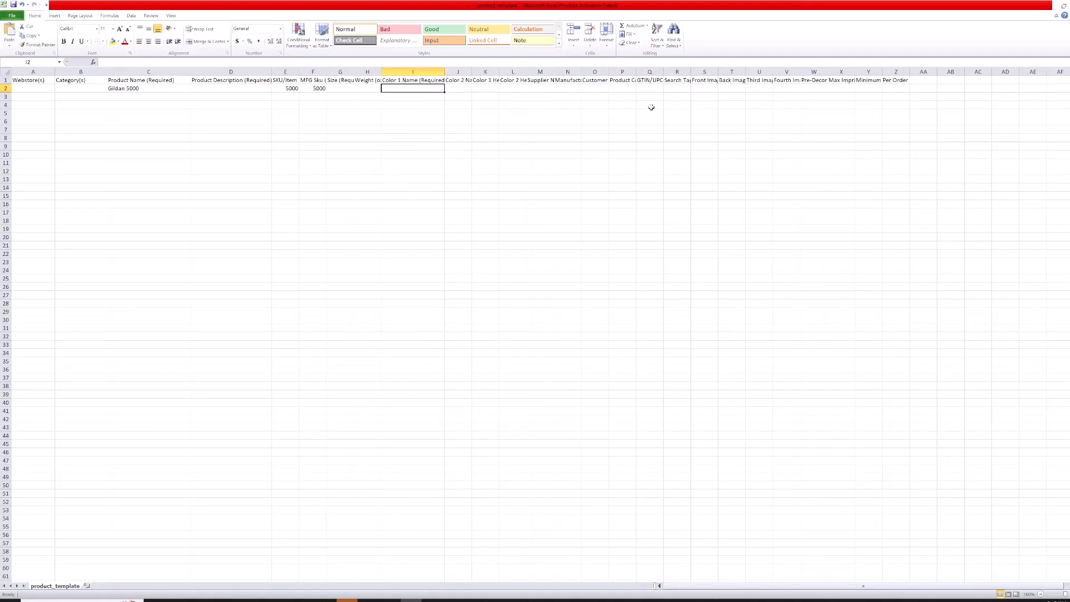
click(1062, 5)
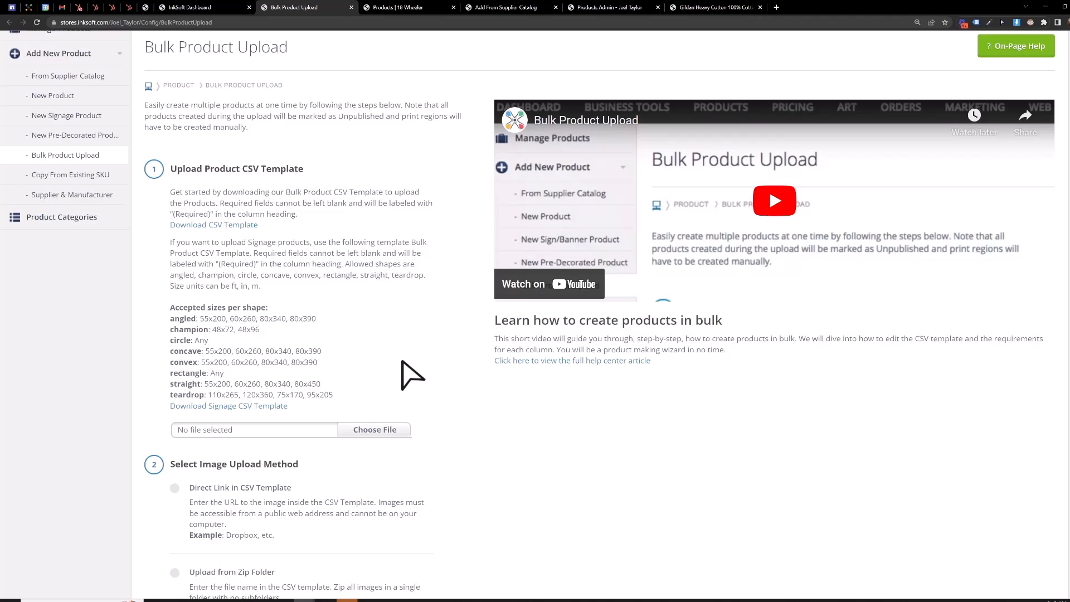
Read the Bulk Product Upload help article through to its Field Validation Sheet and helpful tips
click(28, 7)
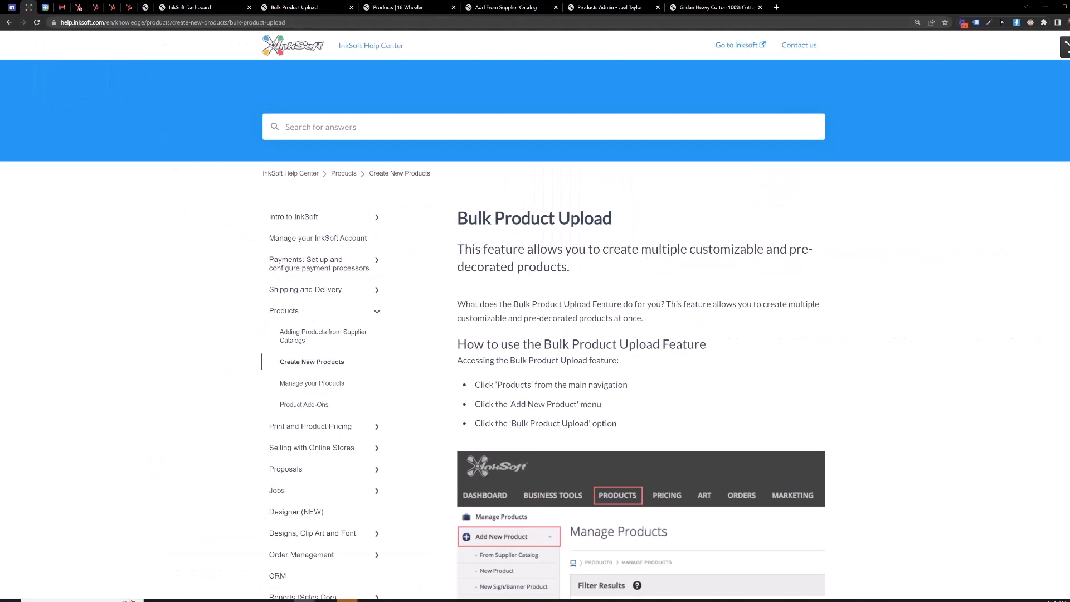
drag(461, 219, 626, 247)
click(629, 230)
scroll(685, 261, down, 5)
scroll(691, 254, down, 20)
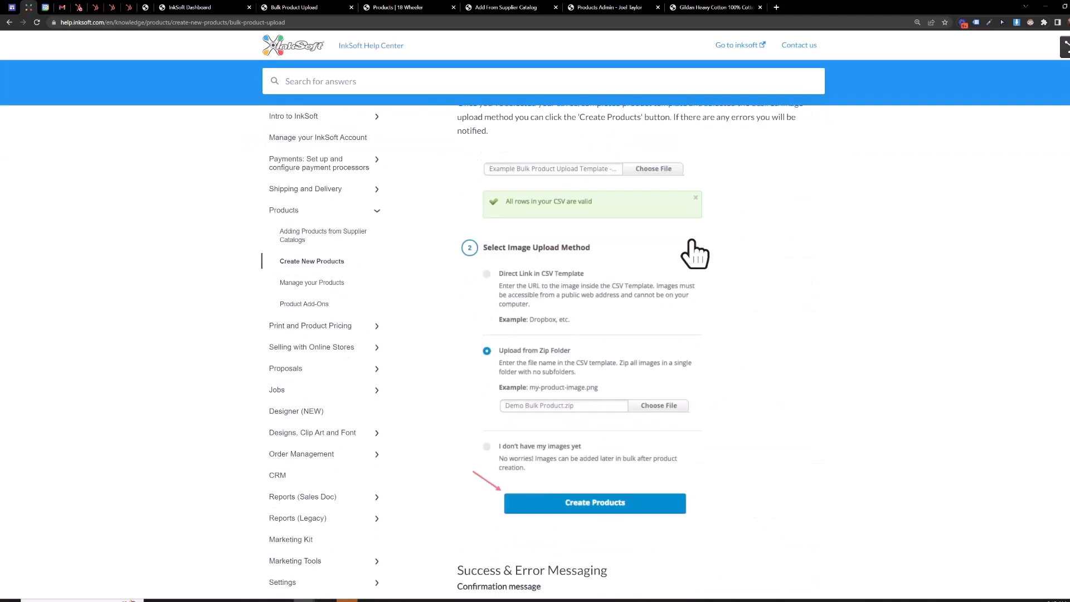
scroll(708, 247, down, 18)
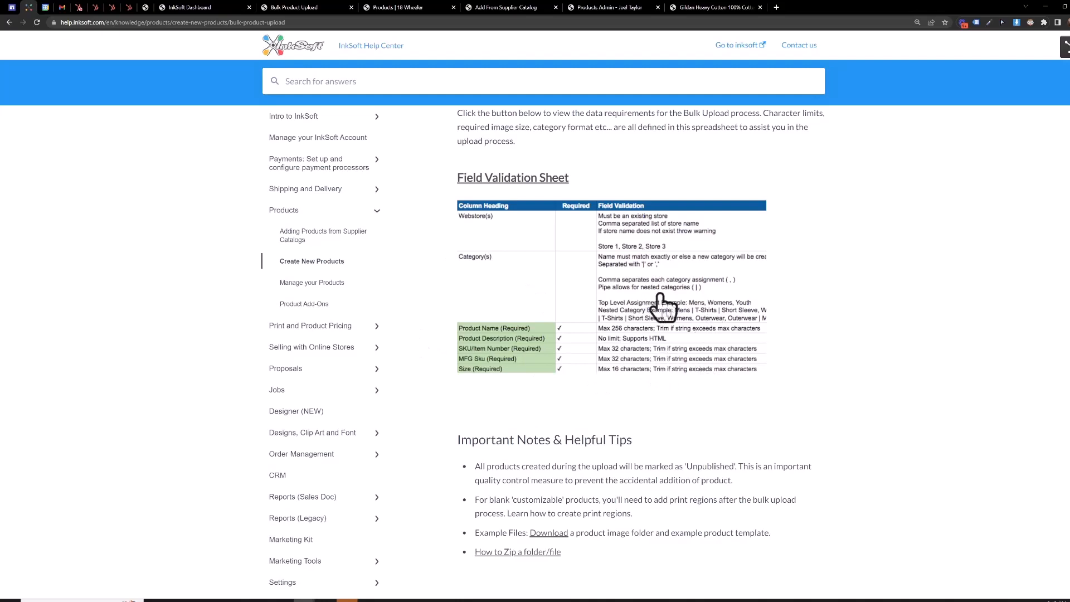
Return to the Bulk Product Upload page and examine the image upload methods and the example image file name
click(508, 5)
click(636, 5)
click(691, 5)
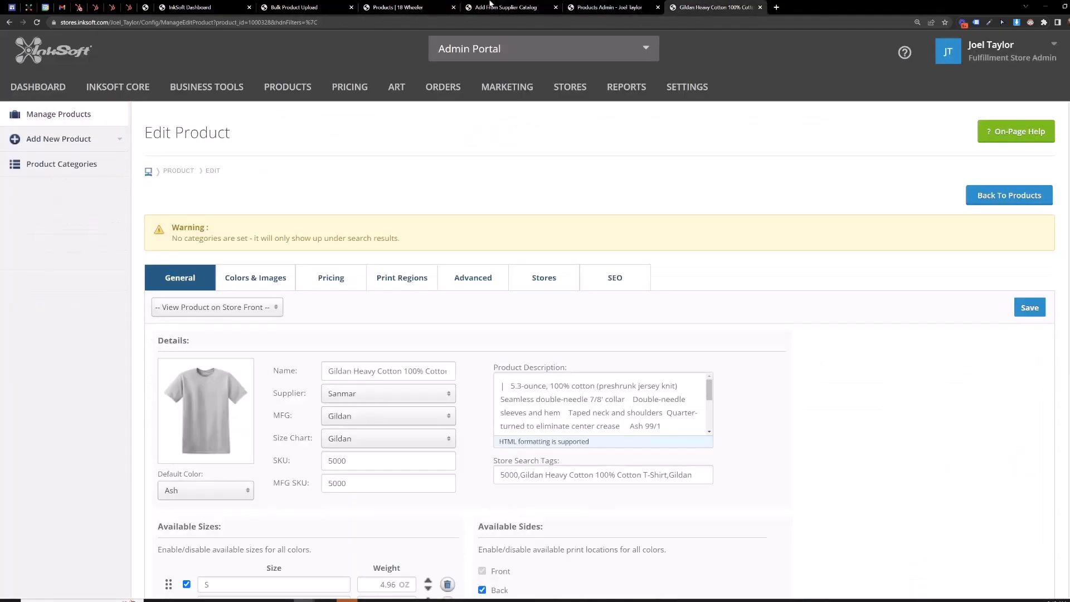
click(320, 4)
scroll(444, 375, down, 4)
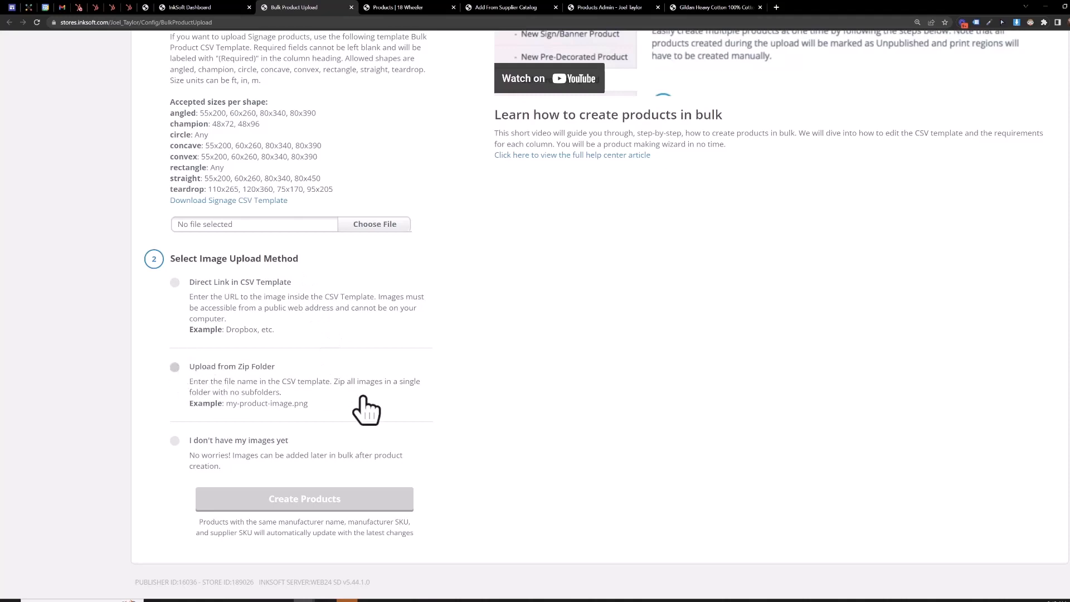
drag(225, 404, 309, 404)
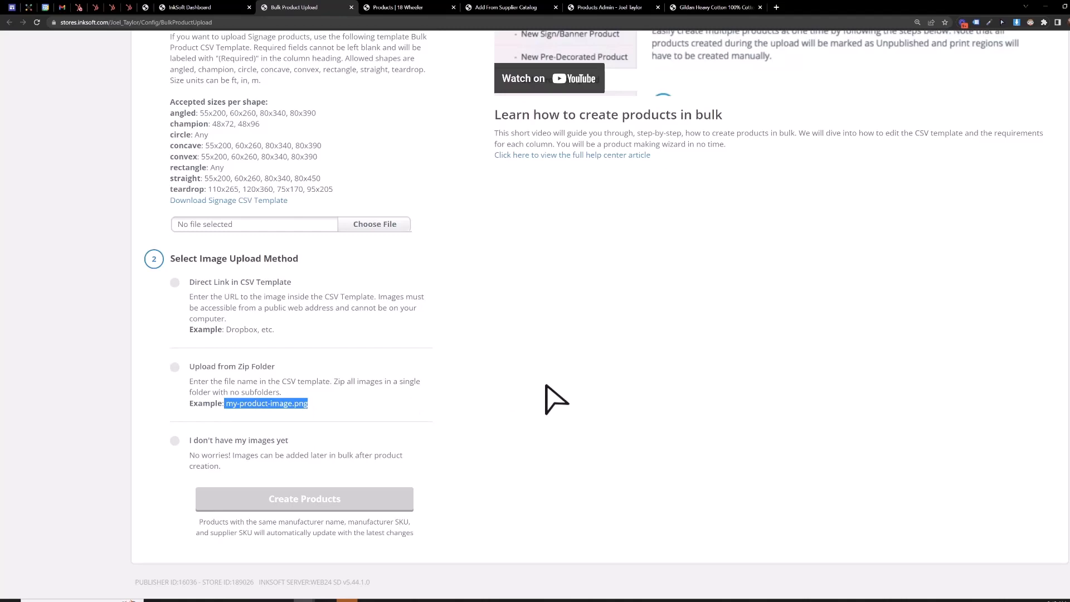
Open the image upload dialog for the colors of the Gildan Heavy Cotton T-shirt in the product editor
click(402, 7)
click(646, 6)
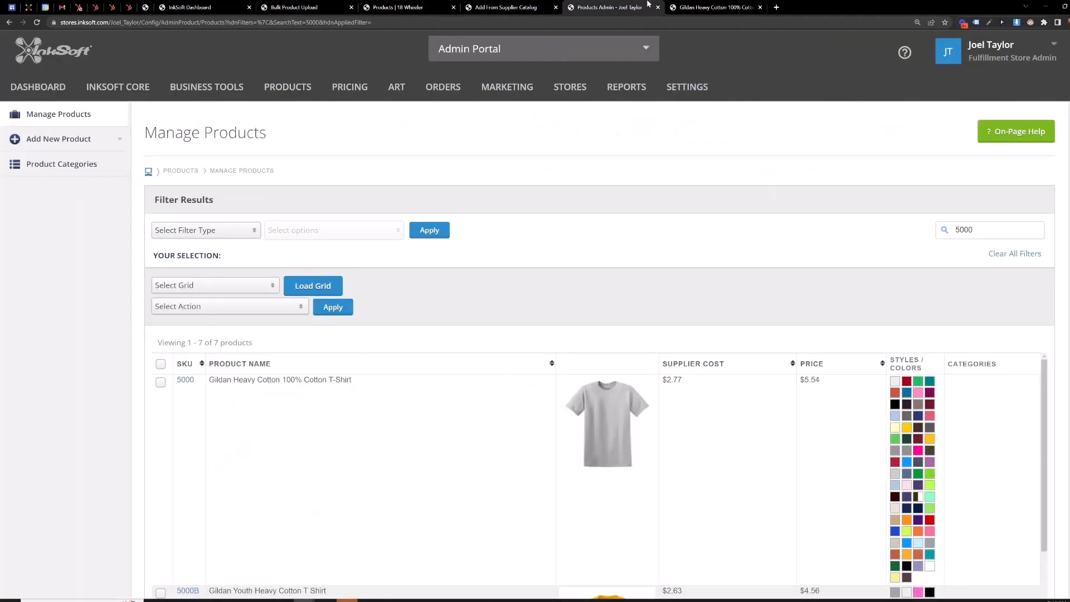
click(711, 7)
click(266, 280)
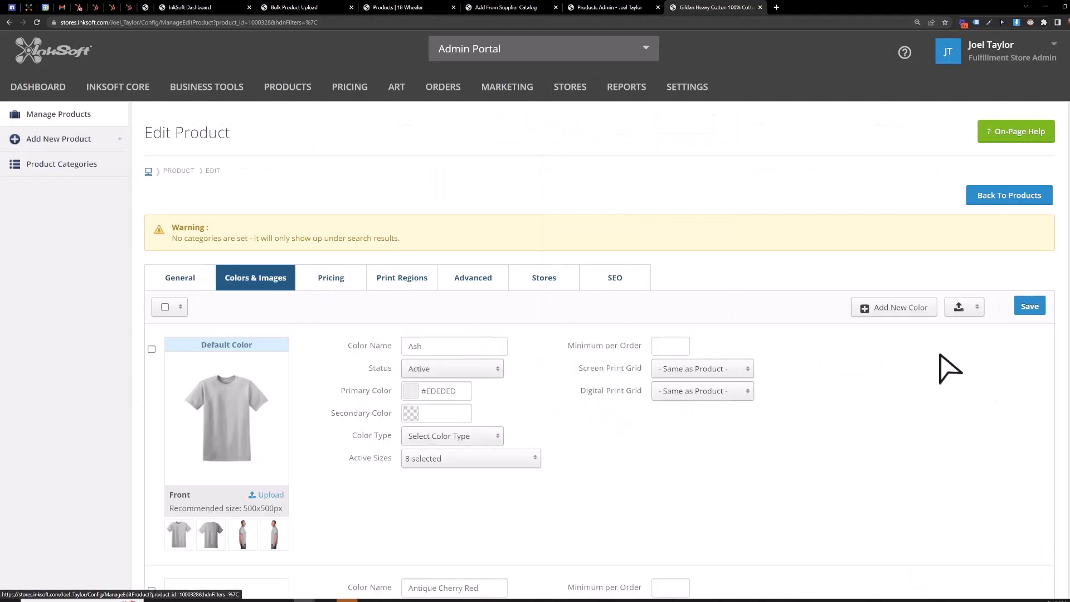
click(962, 310)
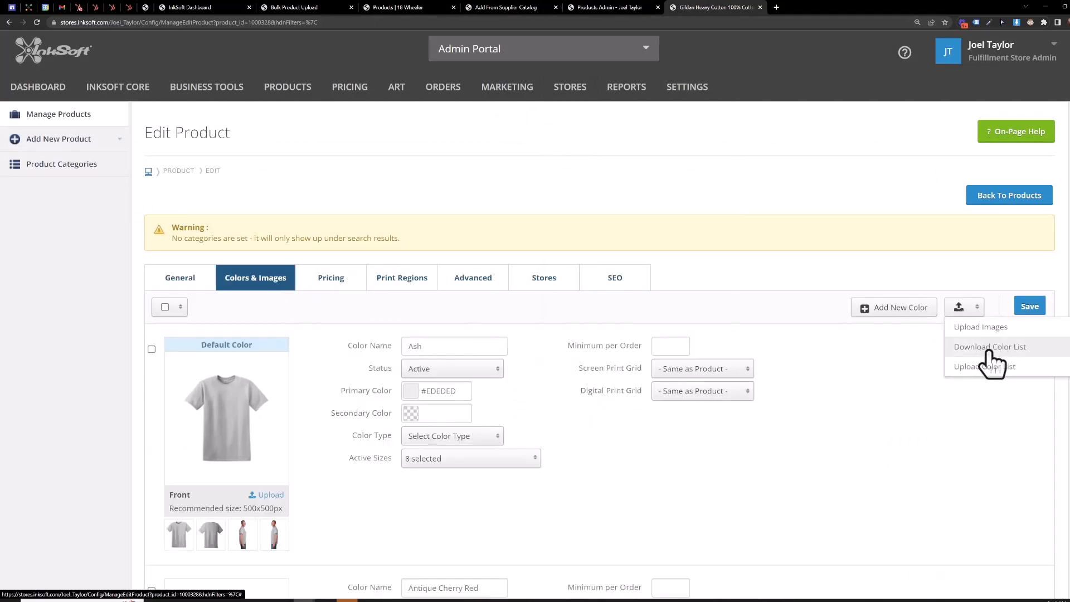
click(984, 328)
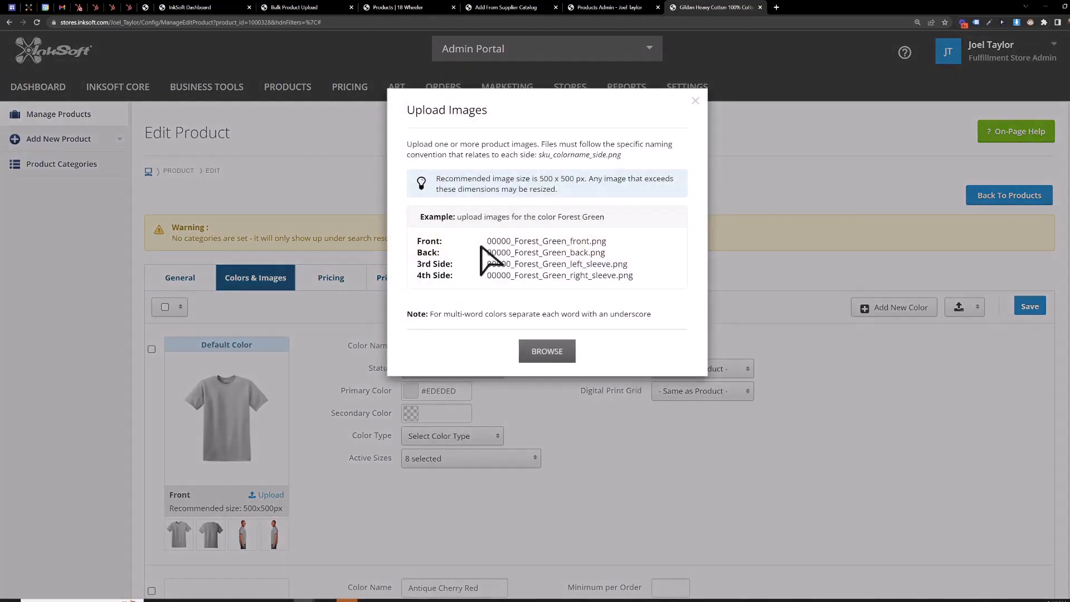
Examine the front image's naming convention, including the color name, side and file extension
drag(444, 241, 422, 245)
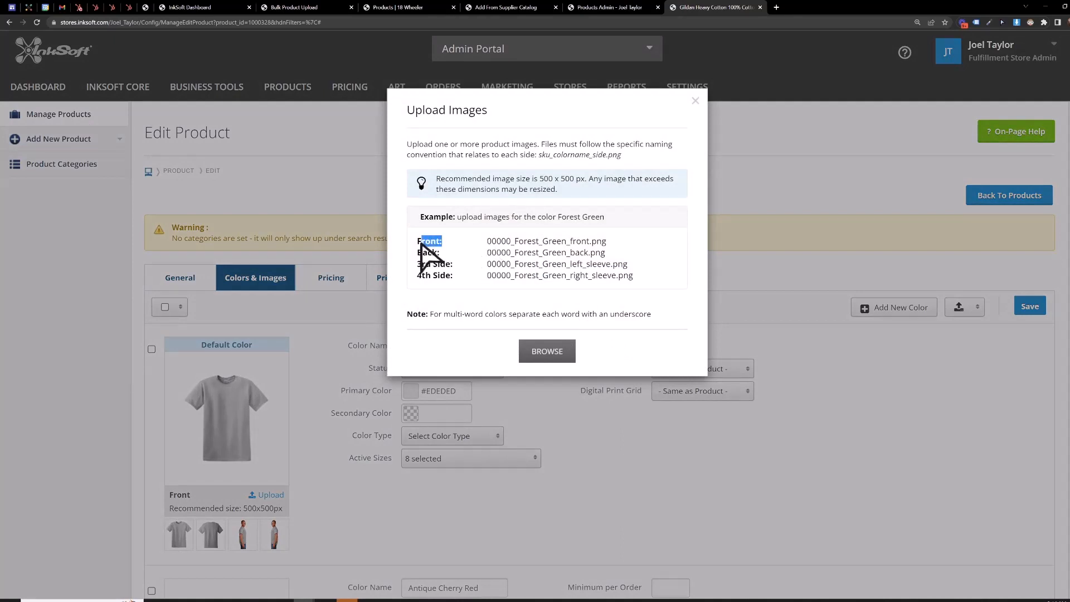
drag(487, 243, 566, 245)
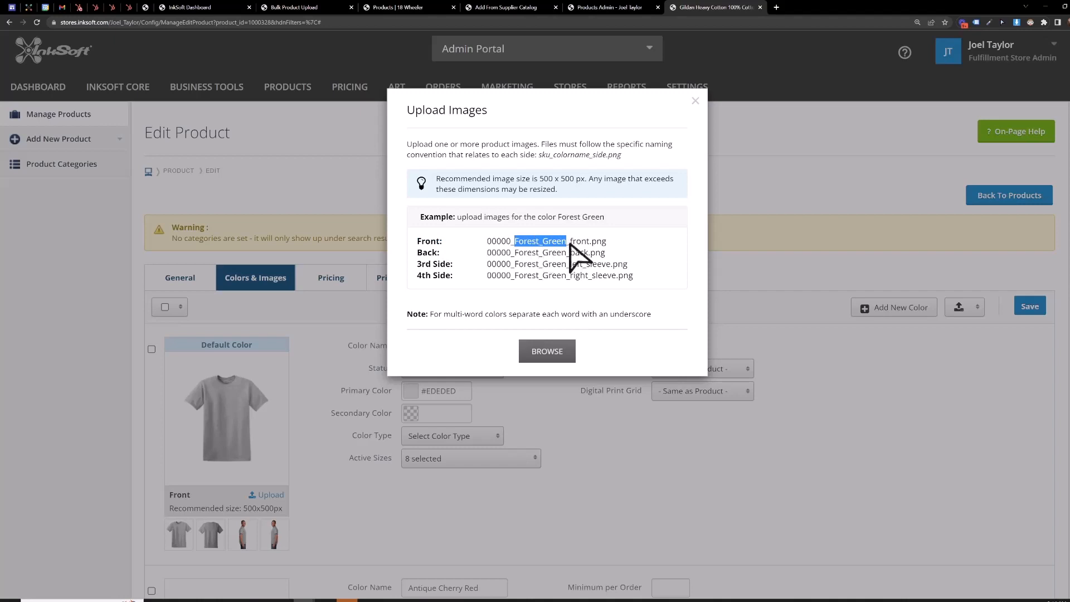
drag(569, 244, 591, 245)
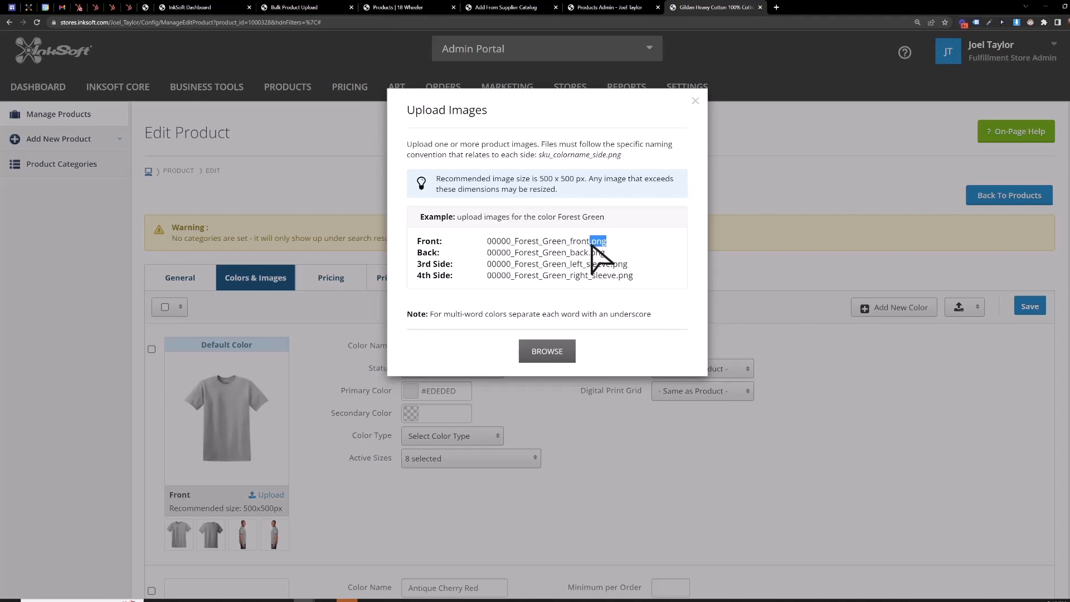